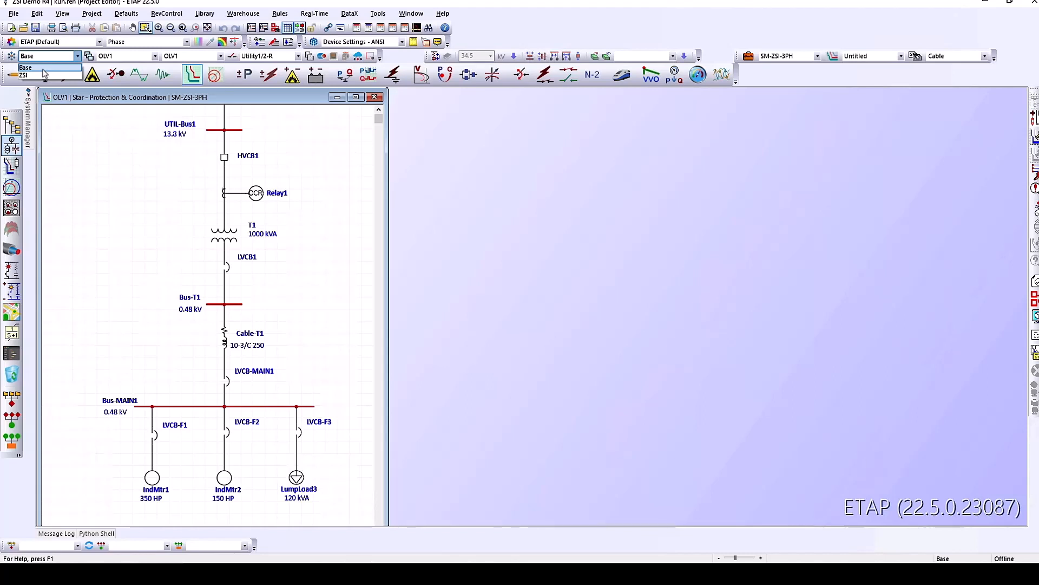
Open the revision drop-down to switch the project from Base to the ZSI revision
{"action": "left_click", "coordinate": [45, 74]}
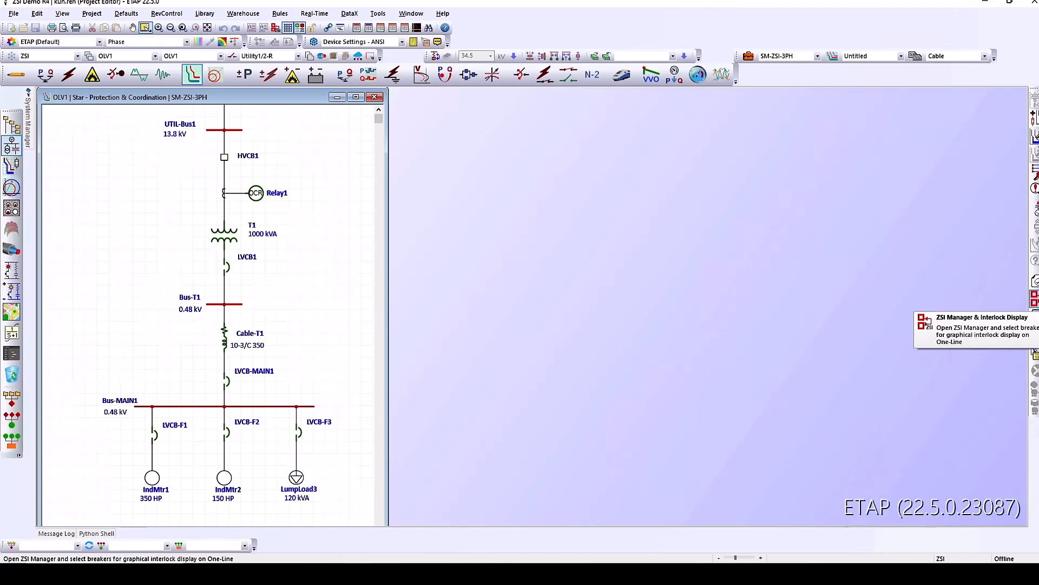
Open the ZSI Manager and check LVCB-MAIN1 to see its interlocks with LVCB-F1, LVCB-F2 and LVCB-F3
{"action": "left_click", "coordinate": [1036, 298]}
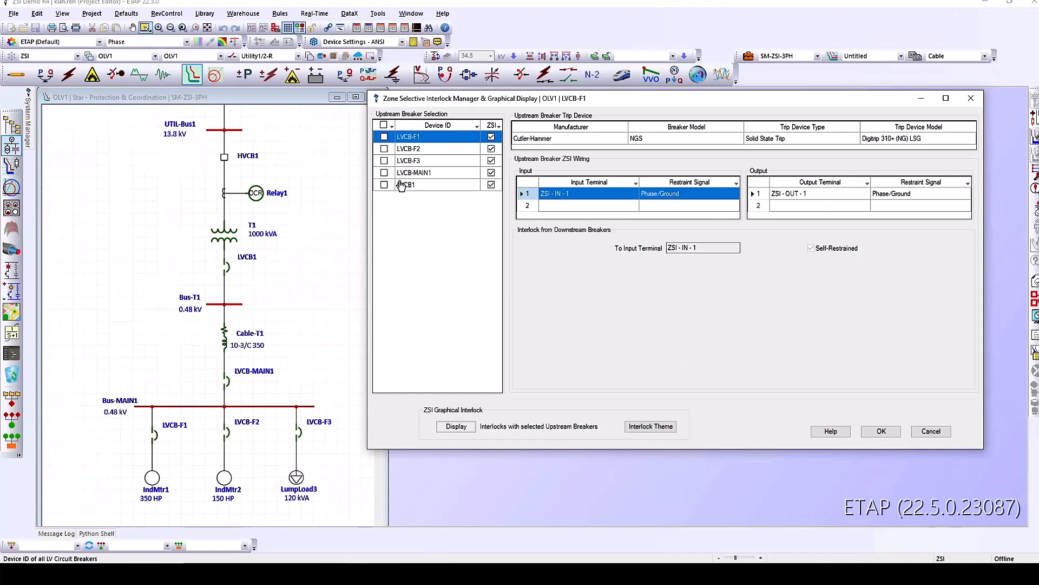
{"action": "left_click", "coordinate": [384, 173]}
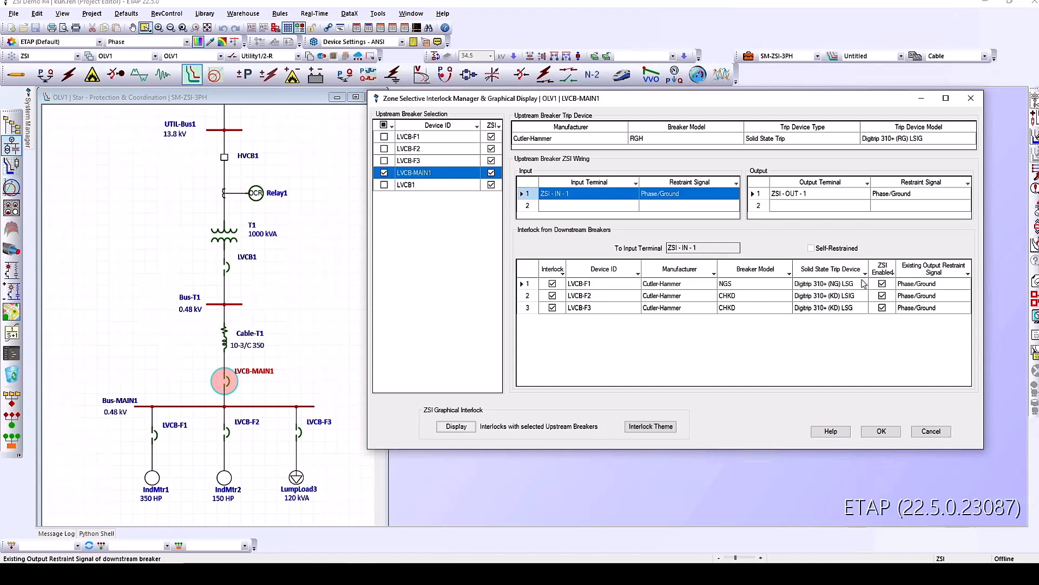
Display ZSI interlock wiring for LVCB1, LVCB-MAIN1 and LVCB-F1–F3 on OLV1, then close the manager
{"action": "left_click", "coordinate": [455, 427]}
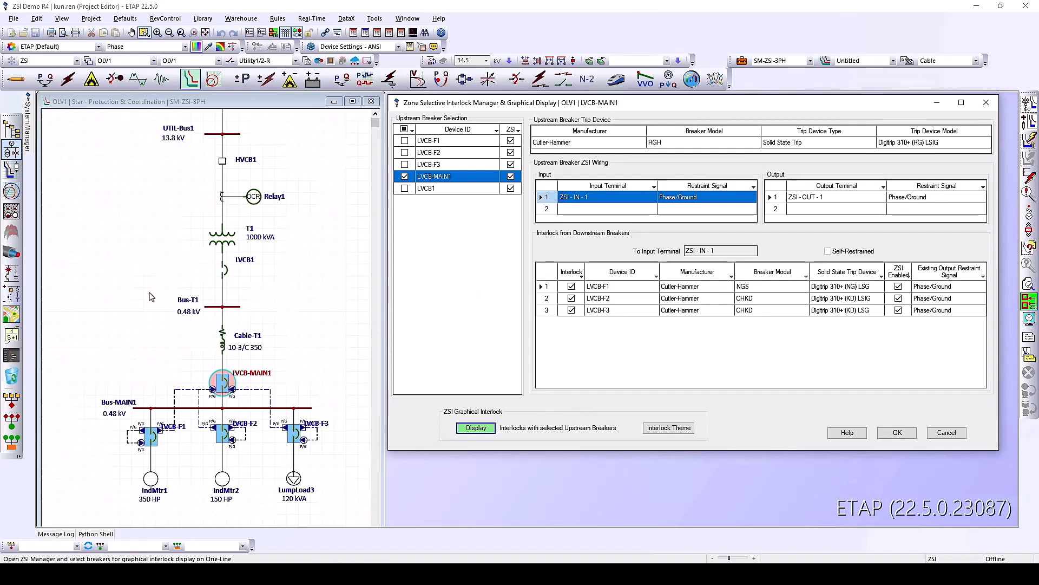
{"action": "left_click", "coordinate": [223, 273]}
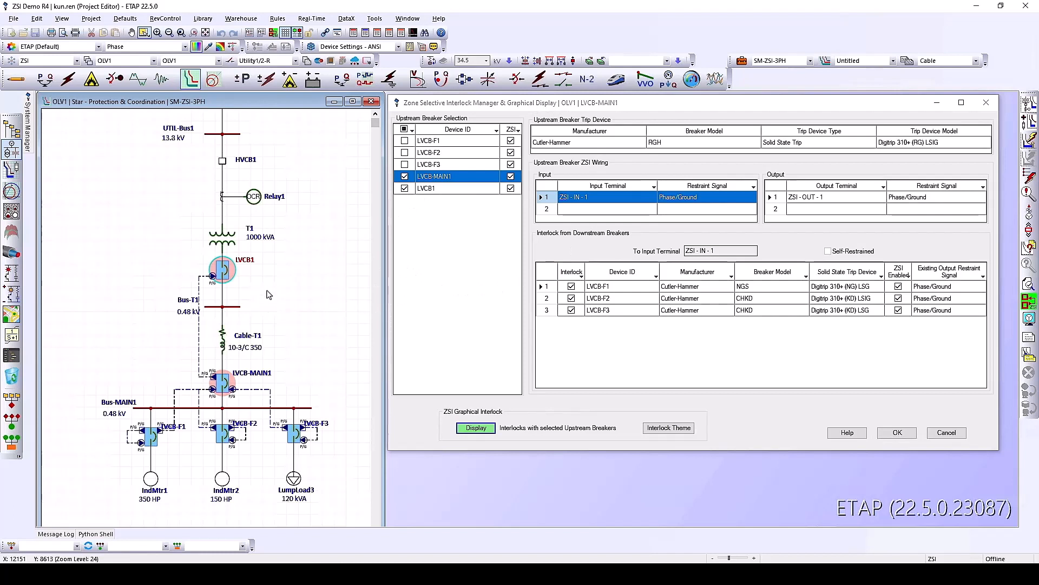
{"action": "left_click_drag", "start_coordinate": [275, 265], "coordinate": [166, 398]}
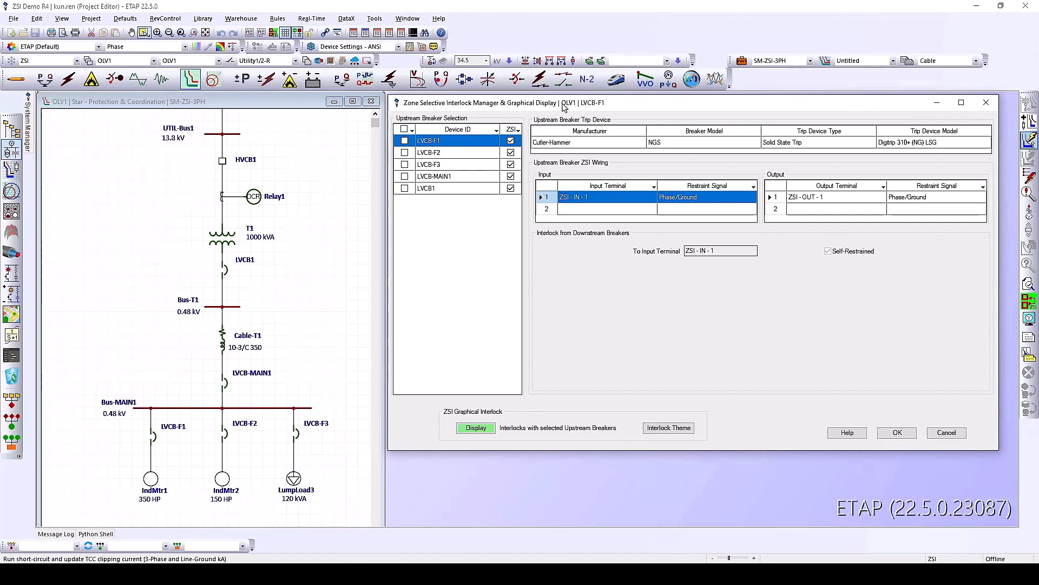
{"action": "left_click", "coordinate": [404, 129]}
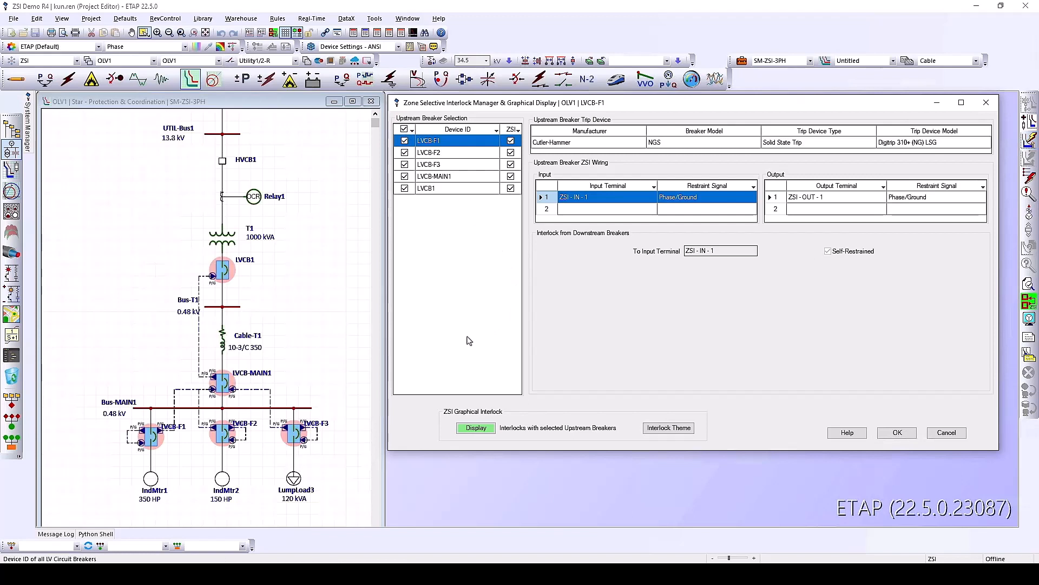
{"action": "left_click", "coordinate": [900, 433]}
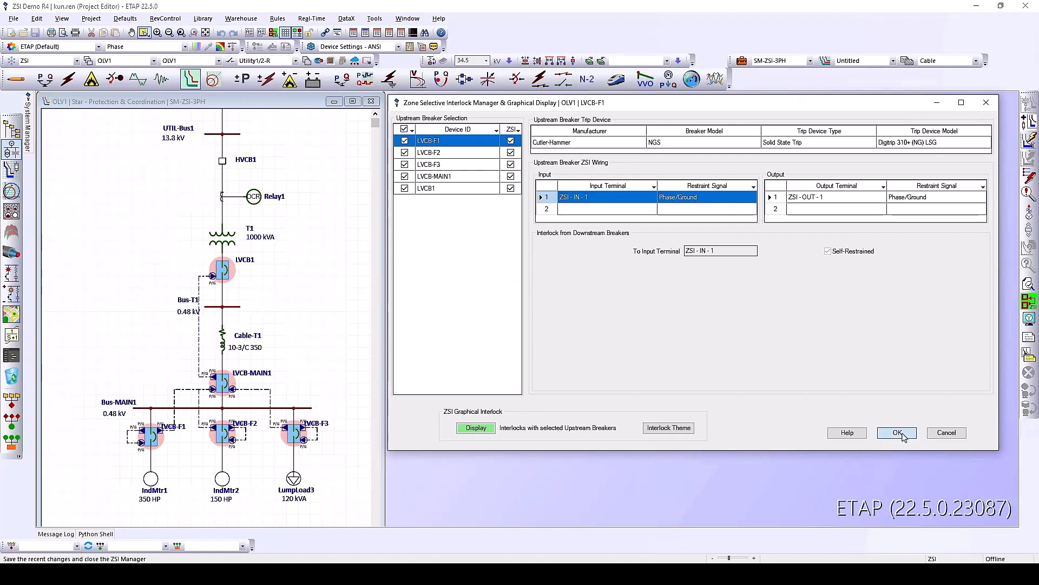
Place the OLV2 one-line beside OLV1 and open the ZSI Manager with OLV2's LVCB1 selected
{"action": "left_click", "coordinate": [117, 61]}
{"action": "left_click", "coordinate": [118, 81]}
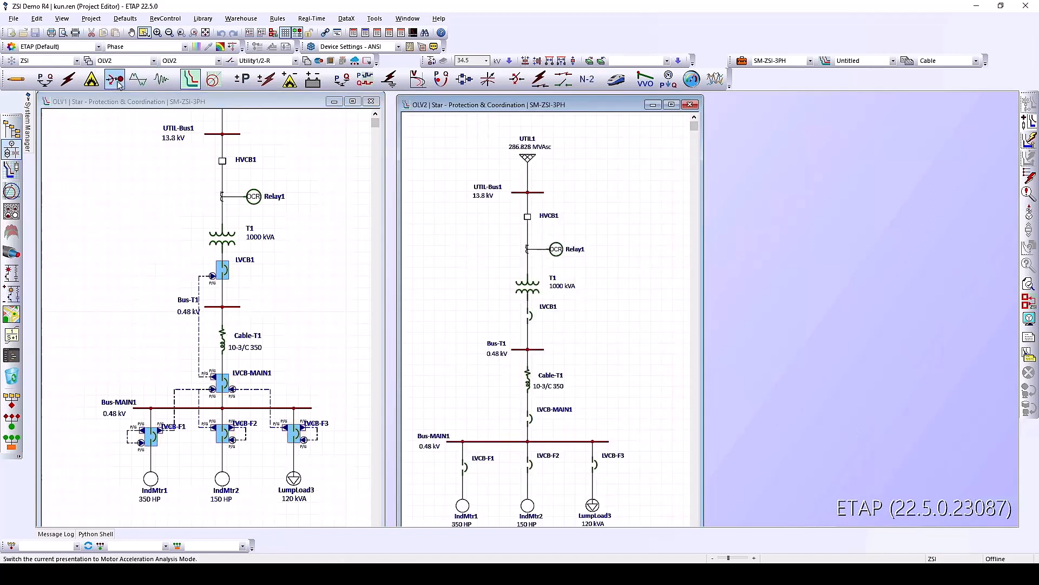
{"action": "left_click_drag", "start_coordinate": [482, 105], "coordinate": [430, 101]}
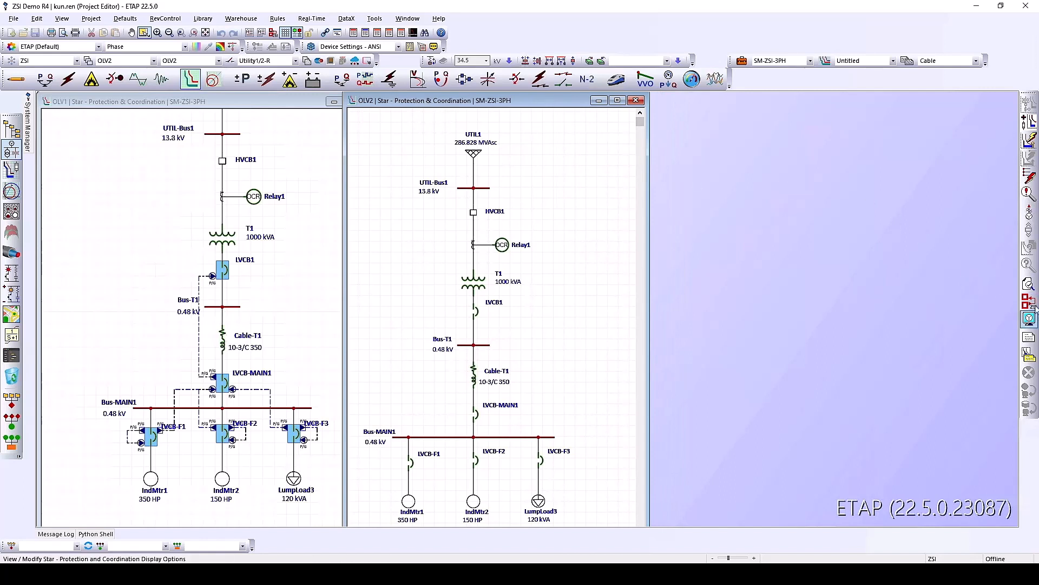
{"action": "left_click", "coordinate": [476, 313]}
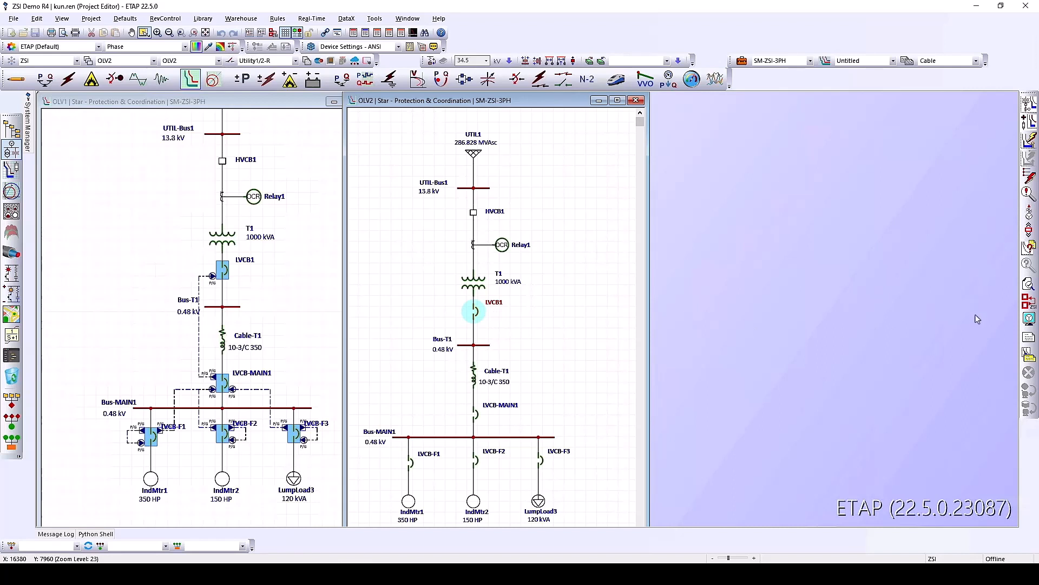
{"action": "left_click", "coordinate": [1028, 301]}
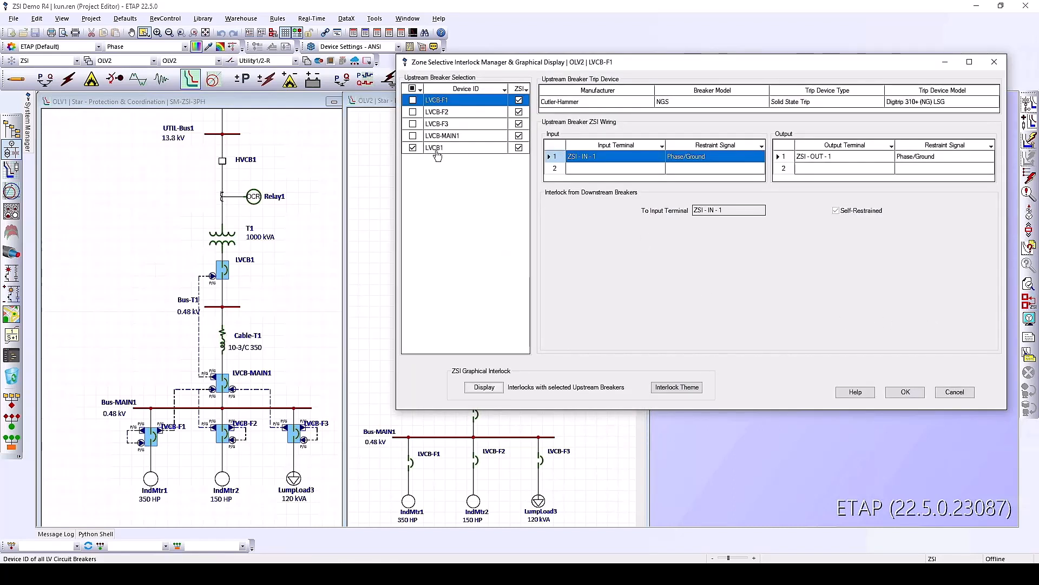
Display the dashed ZSI link between LVCB1 and LVCB-MAIN1 on OLV2 and close the manager
{"action": "left_click", "coordinate": [490, 389]}
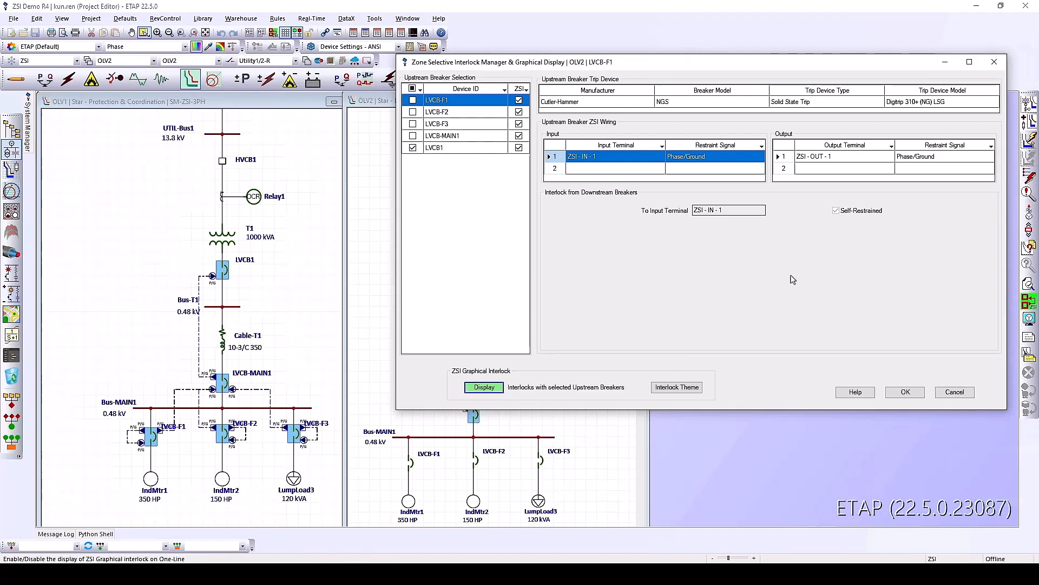
{"action": "left_click", "coordinate": [908, 392]}
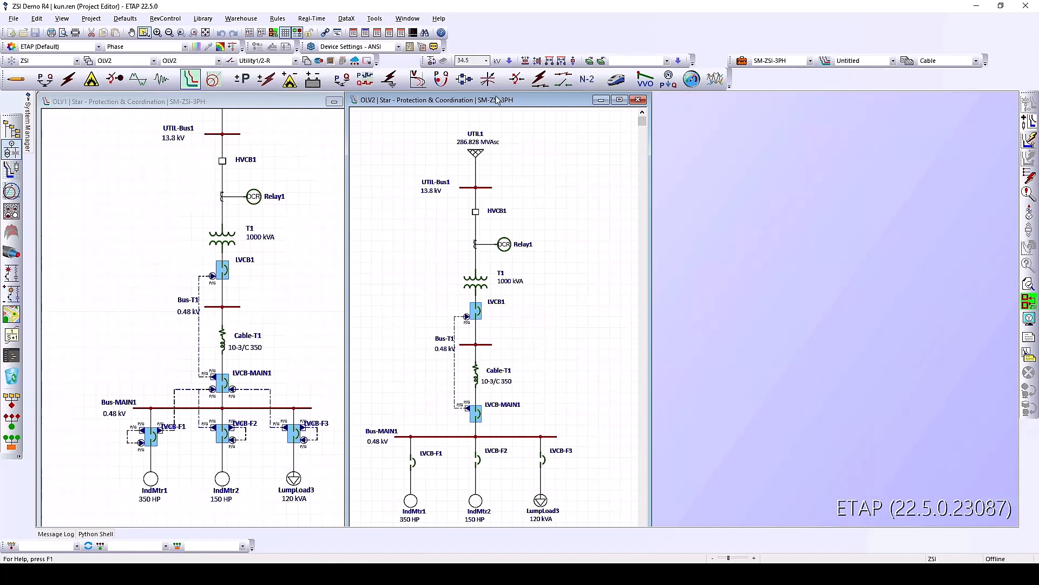
Toggle the OLV2 ZSI graphics off and on, then reopen the ZSI Manager for LVCB-F1
{"action": "left_click", "coordinate": [274, 33]}
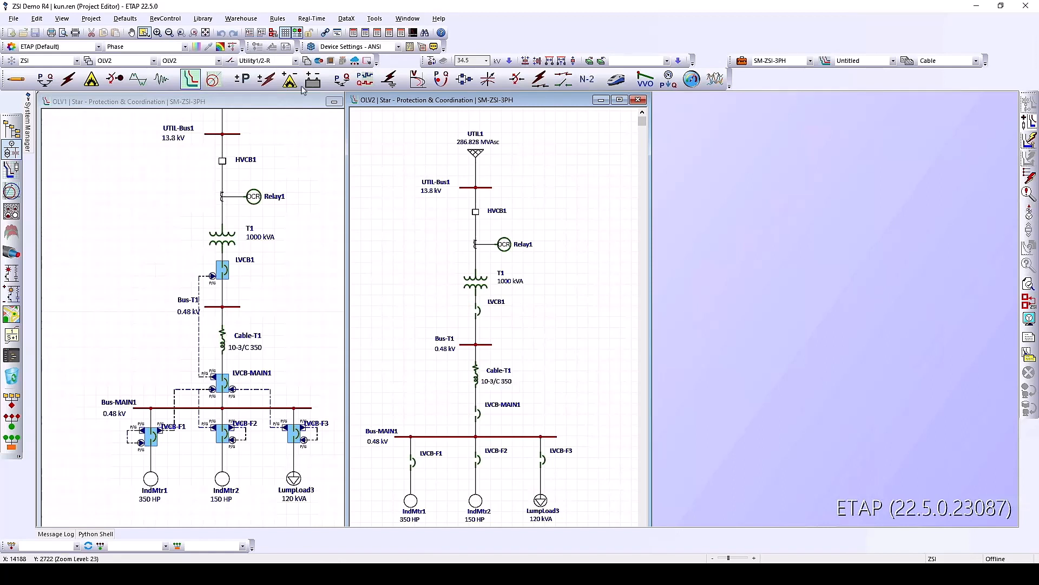
{"action": "left_click", "coordinate": [274, 33]}
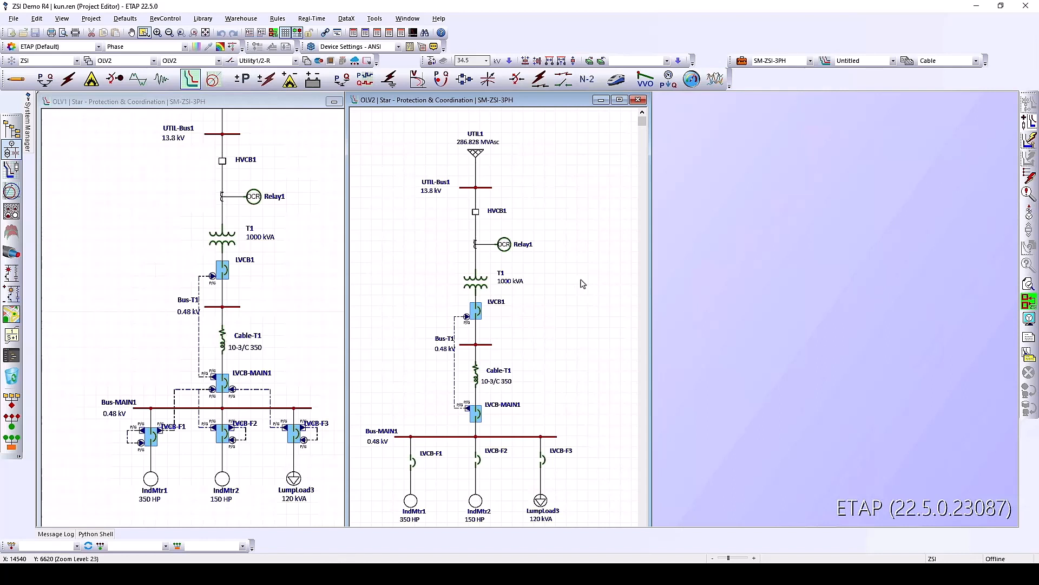
{"action": "left_click", "coordinate": [1030, 301]}
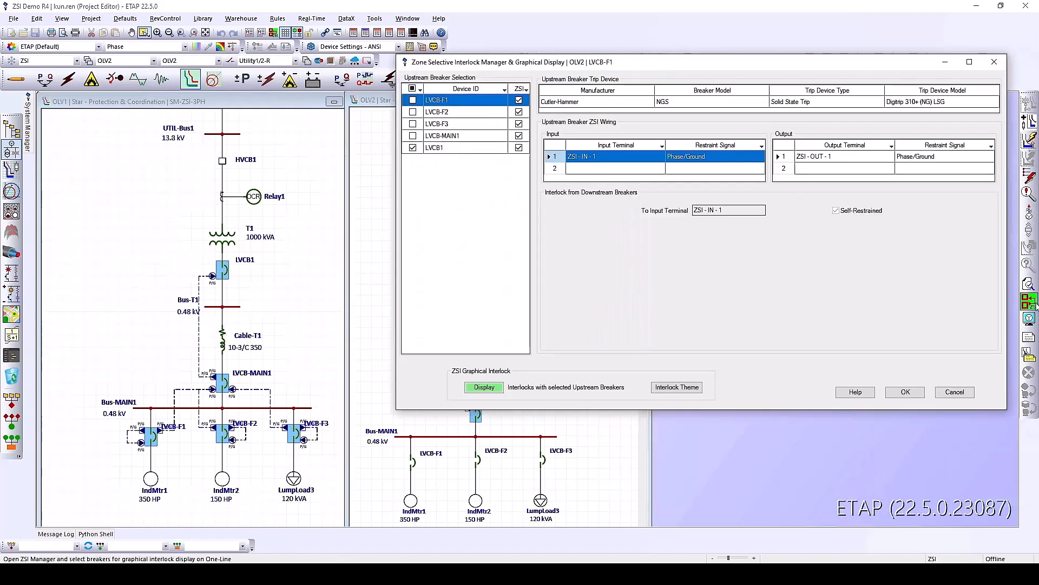
{"action": "left_click", "coordinate": [662, 389]}
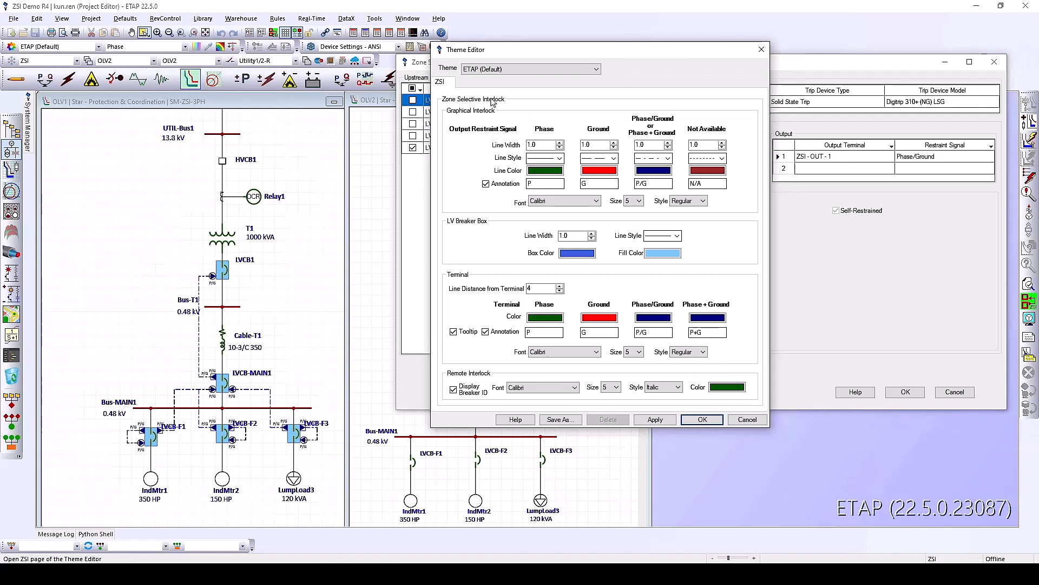
{"action": "left_click", "coordinate": [703, 420]}
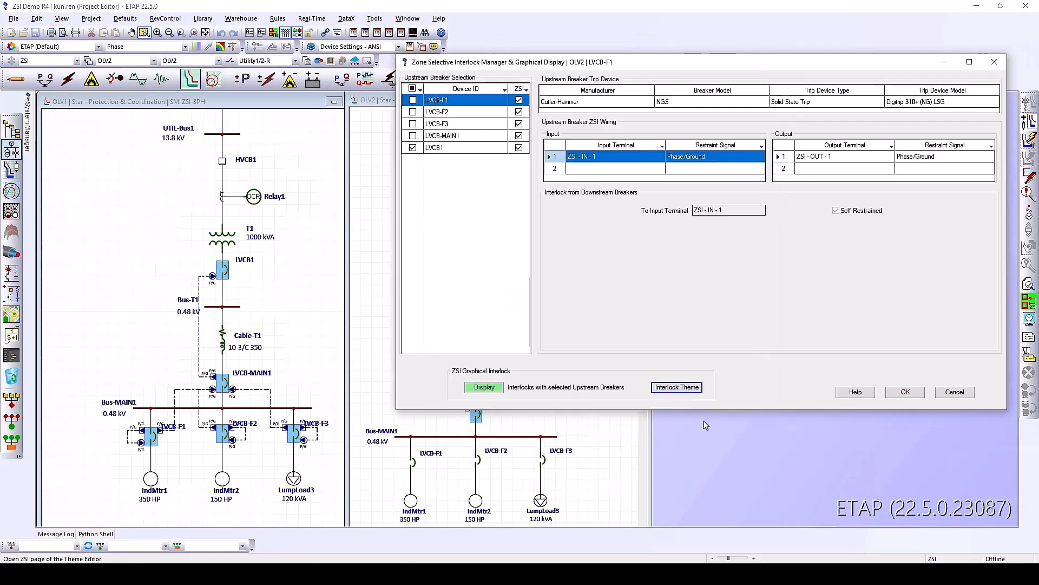
Close the ZSI Manager, then review and accept the Theme Editor's ZSI page settings
{"action": "left_click", "coordinate": [905, 392]}
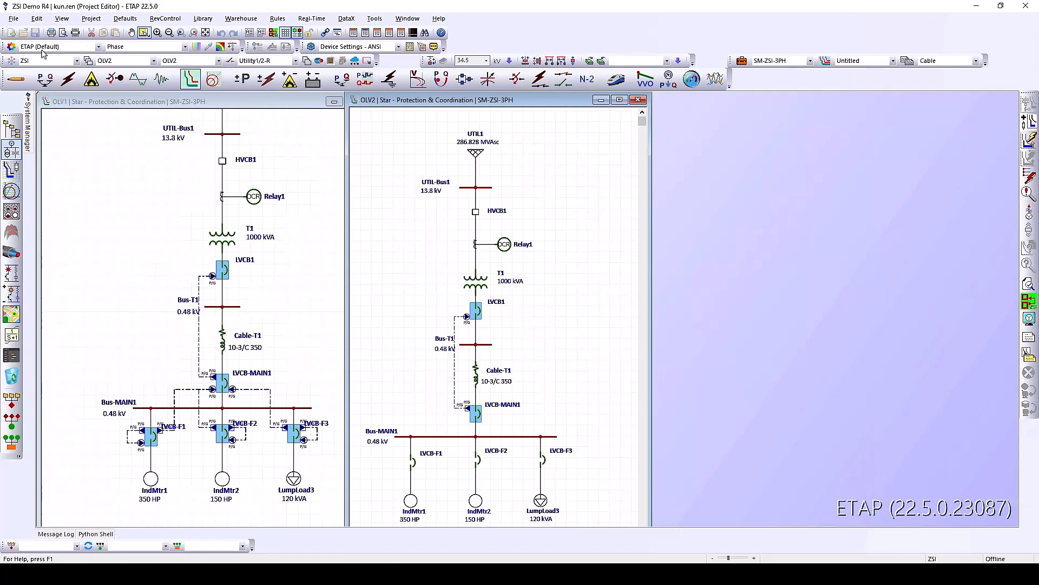
{"action": "left_click", "coordinate": [11, 47]}
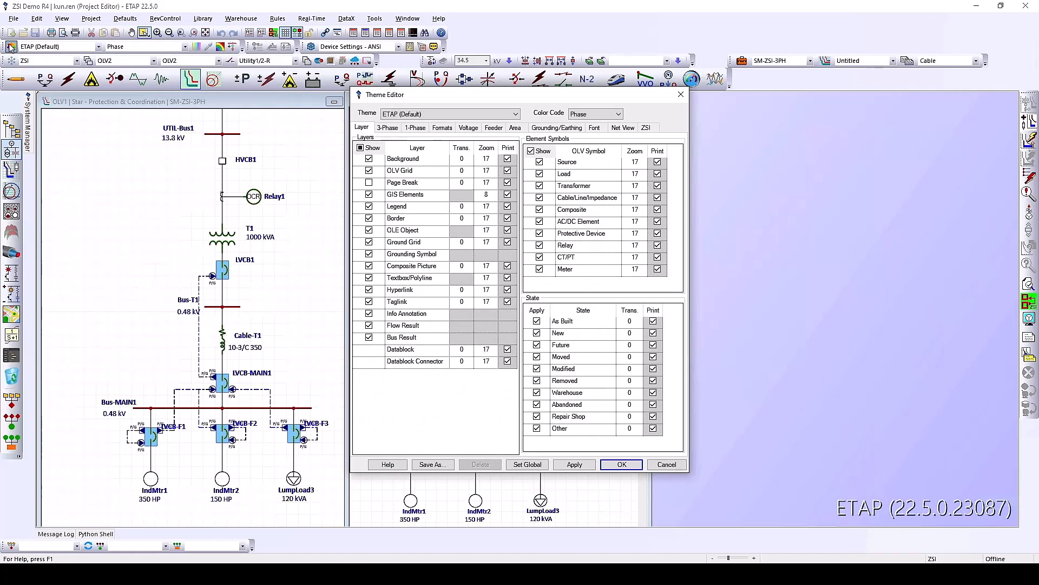
{"action": "left_click", "coordinate": [647, 129]}
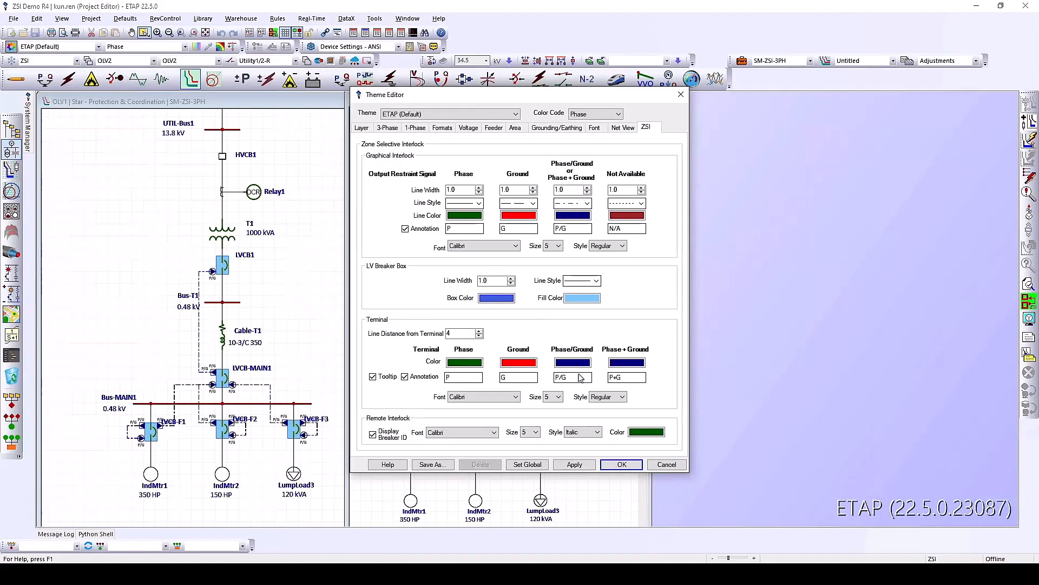
{"action": "left_click", "coordinate": [621, 464]}
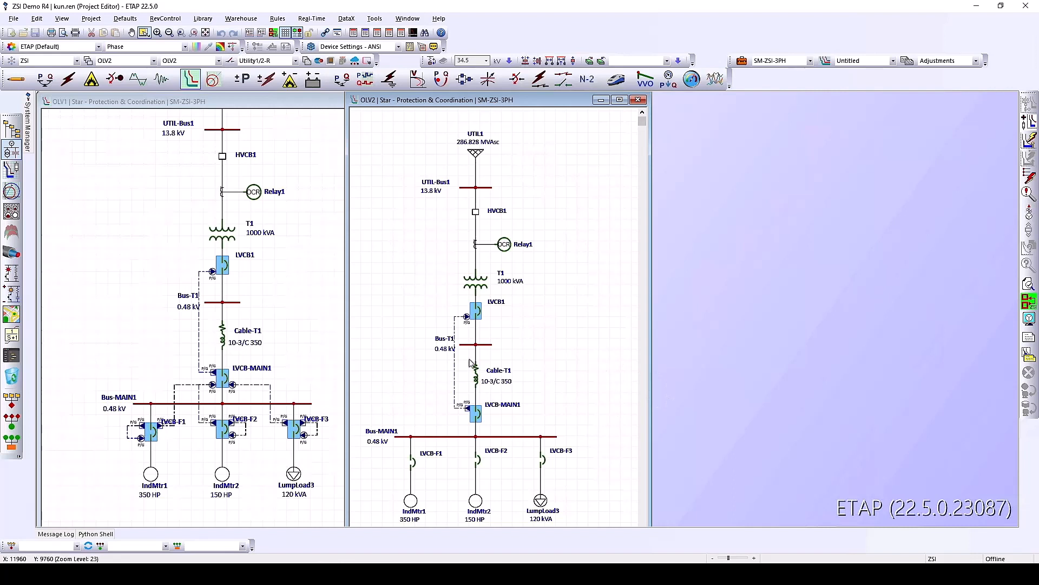
Close OLV2, keep SM-ZSI-3PH as the study case, and enter sequence-of-operation mode
{"action": "left_click", "coordinate": [638, 100]}
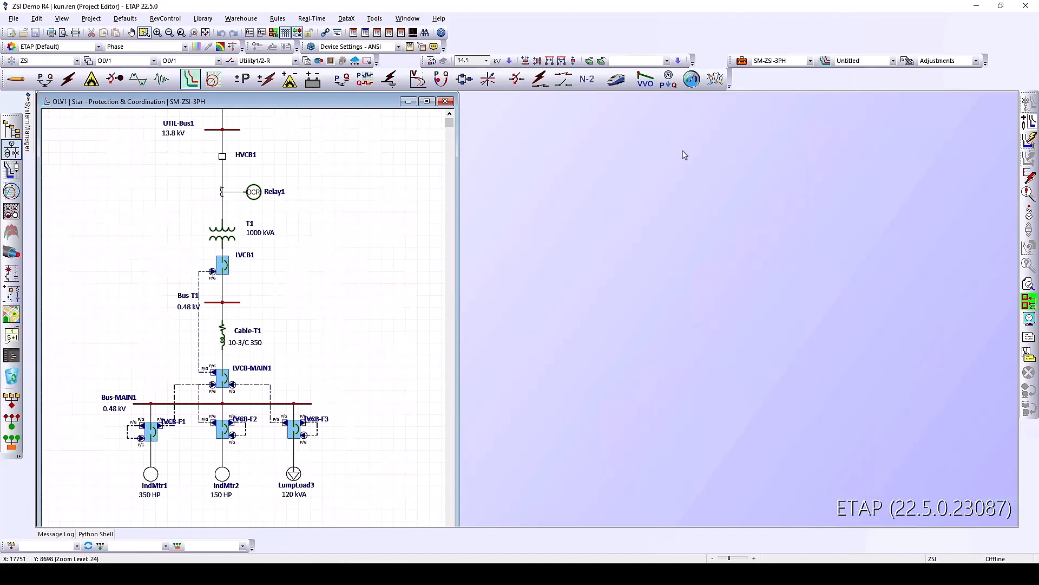
{"action": "left_click", "coordinate": [794, 61]}
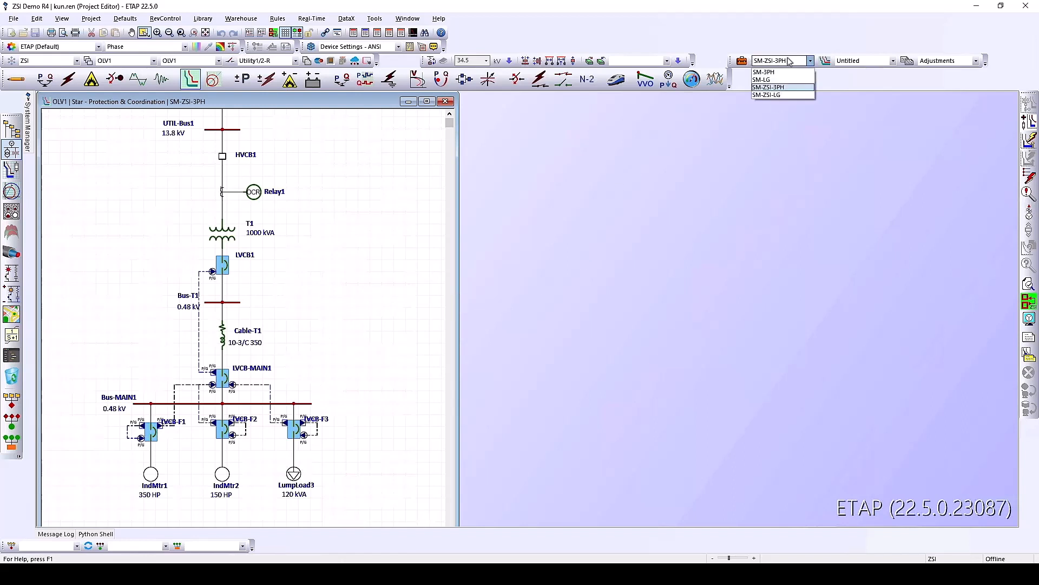
{"action": "left_click", "coordinate": [792, 61]}
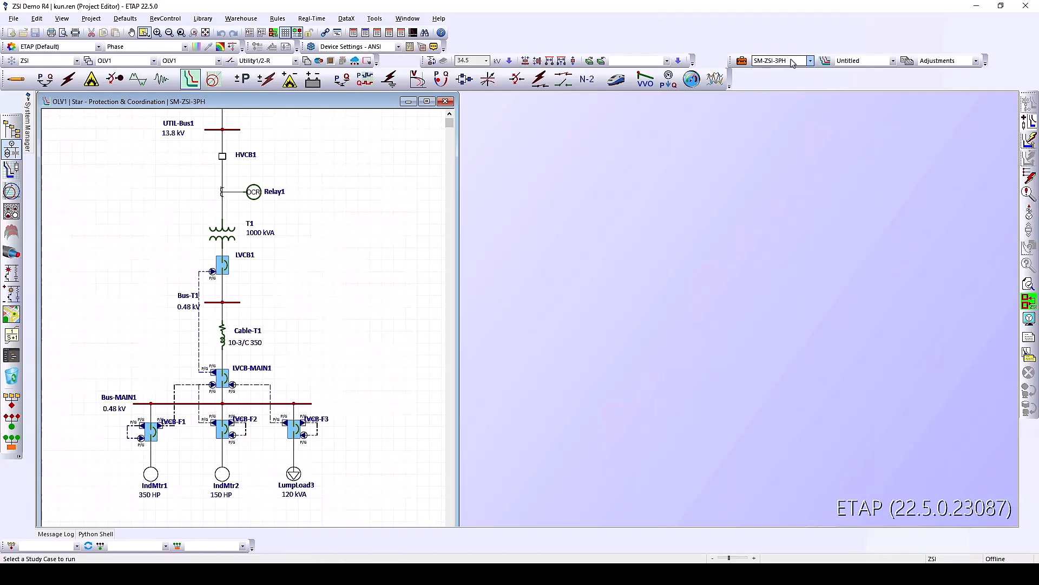
{"action": "left_click", "coordinate": [1033, 182]}
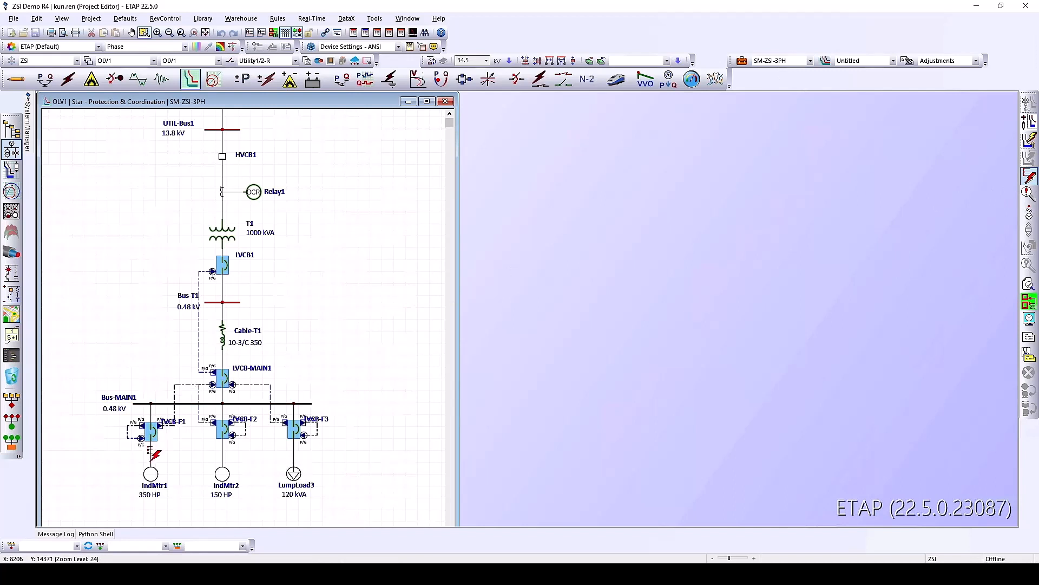
Place a 3-phase fault on the LVCB-F1/IndMtr1 connector and move the events report clear of the diagram
{"action": "left_click", "coordinate": [153, 458]}
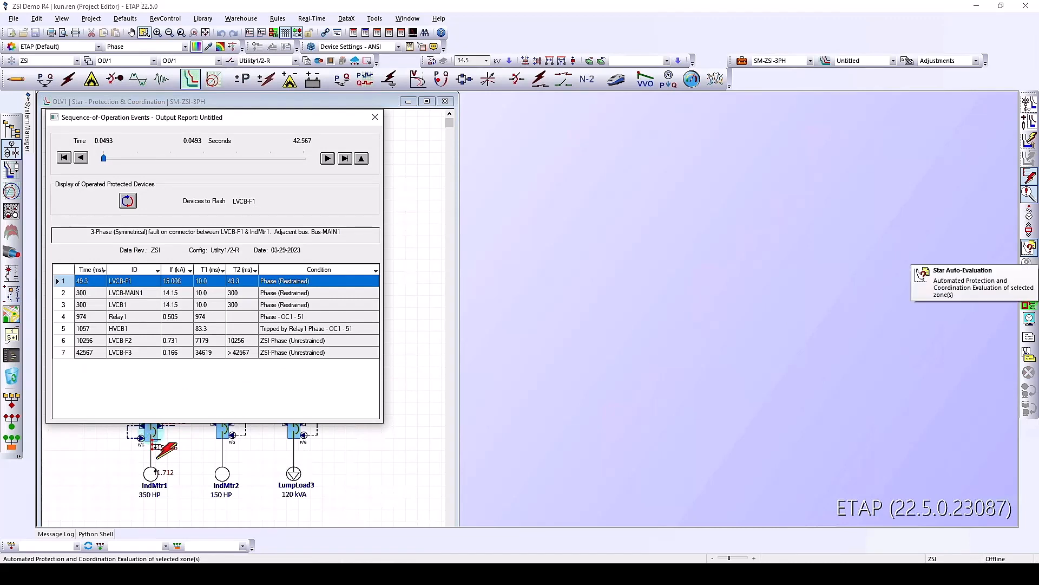
{"action": "left_click_drag", "start_coordinate": [228, 123], "coordinate": [329, 79]}
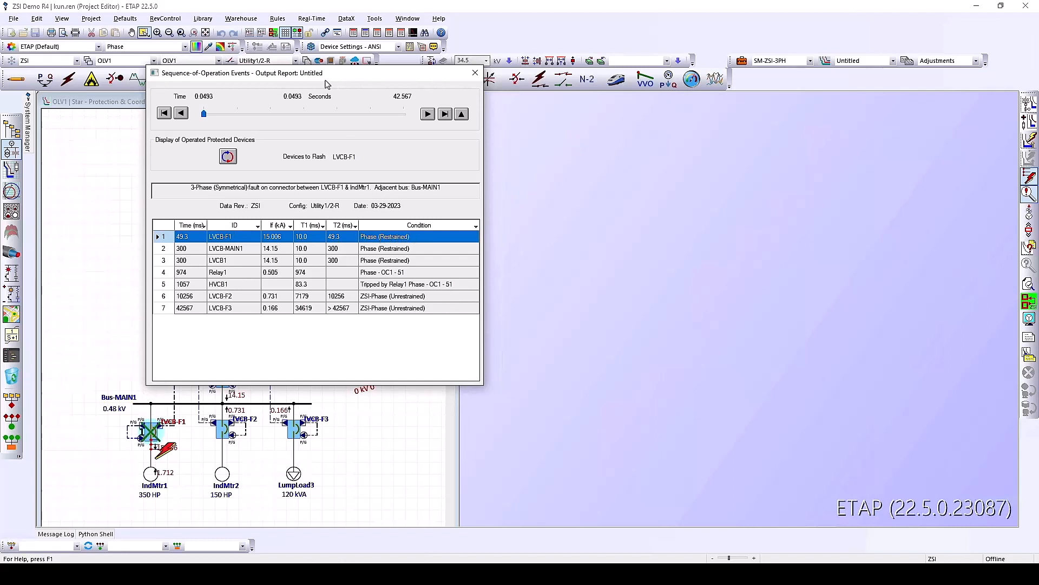
{"action": "left_click_drag", "start_coordinate": [308, 79], "coordinate": [628, 135]}
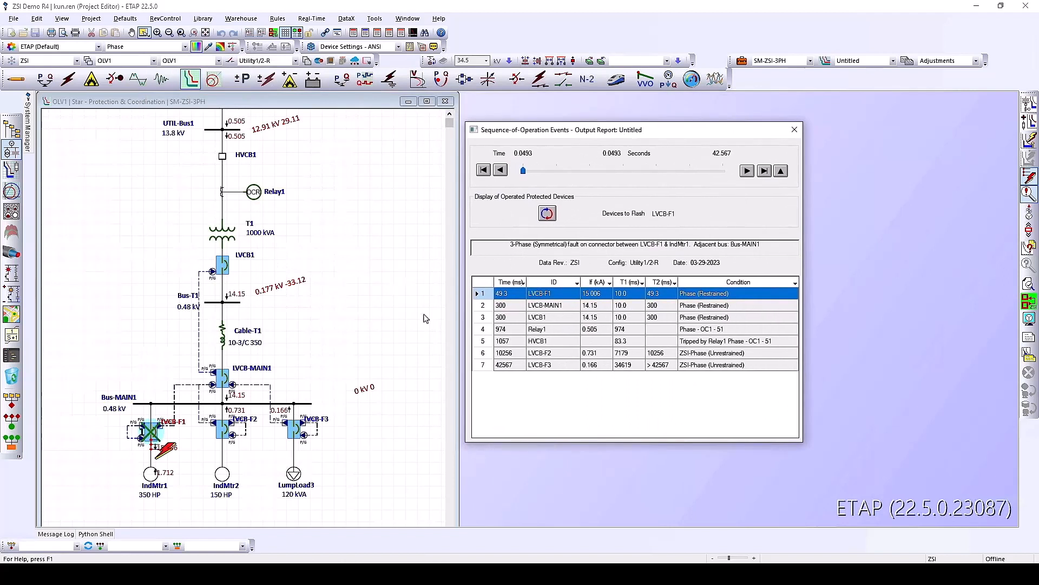
Select the LVCB-MAIN1 event to step playback to its 300 ms trip at 14.15 kA
{"action": "left_click", "coordinate": [542, 308]}
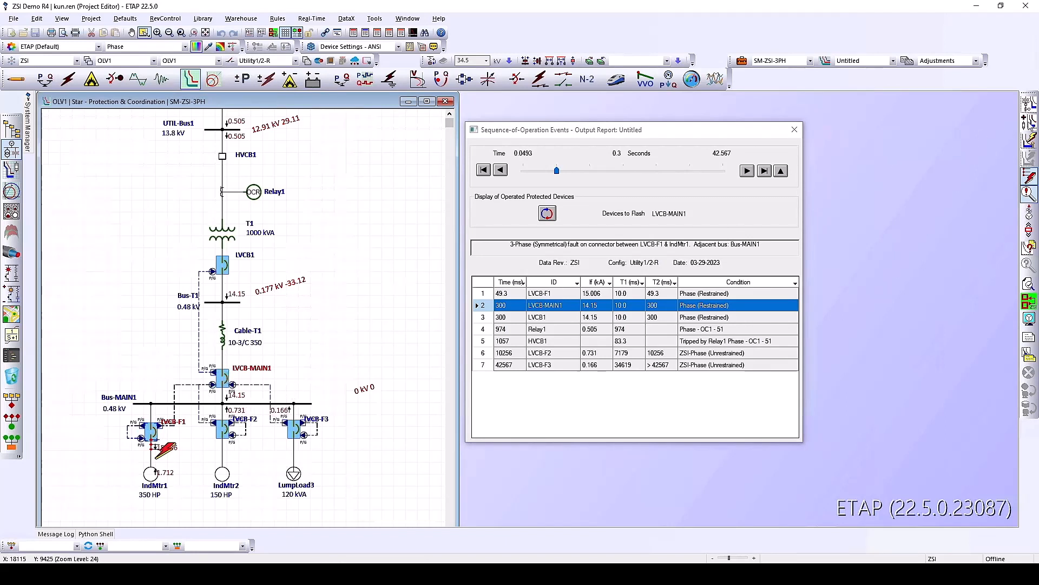
Open the Star21 TCC plot and show trip-unit settings on the LVCB-F1 and LVCB-MAIN1 curve labels
{"action": "left_click", "coordinate": [1029, 104]}
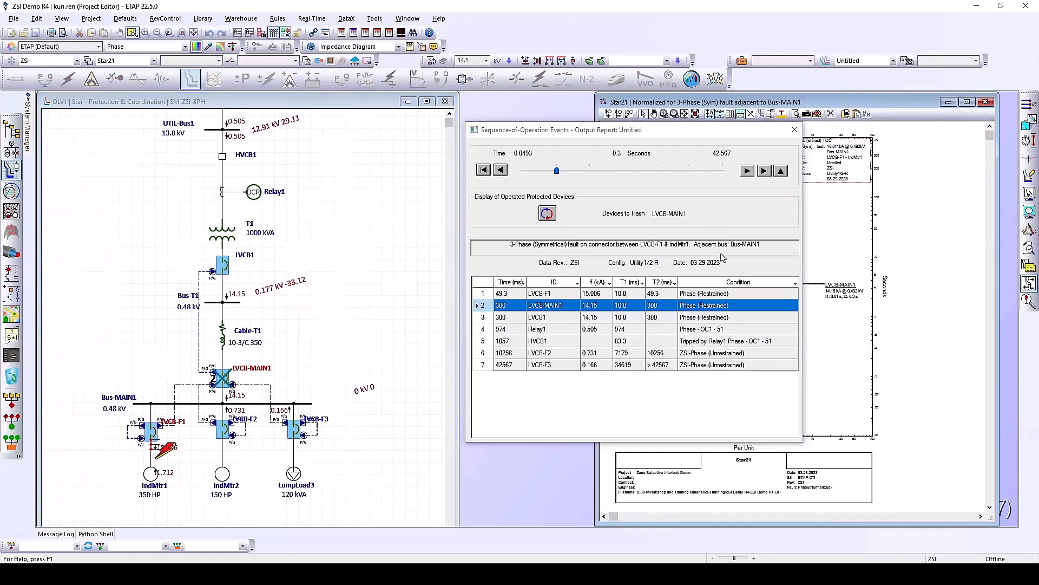
{"action": "left_click_drag", "start_coordinate": [724, 136], "coordinate": [518, 78]}
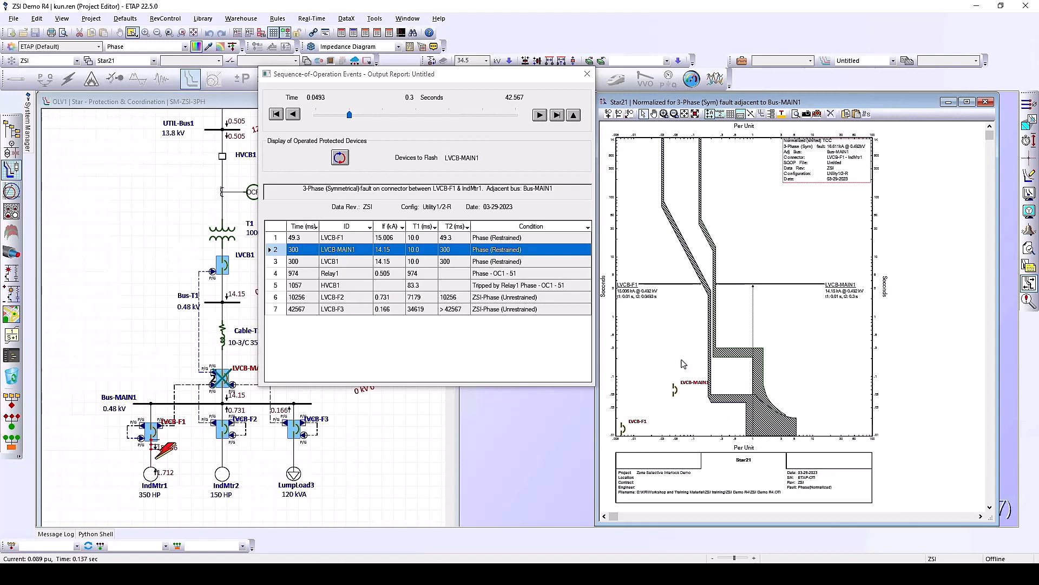
{"action": "right_click", "coordinate": [639, 294]}
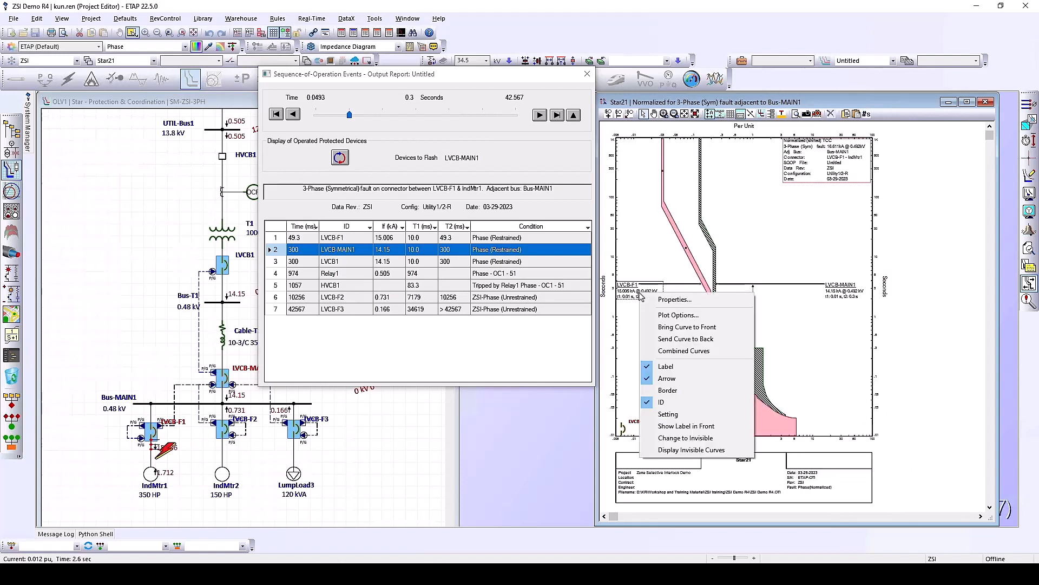
{"action": "left_click", "coordinate": [668, 413]}
{"action": "right_click", "coordinate": [851, 294]}
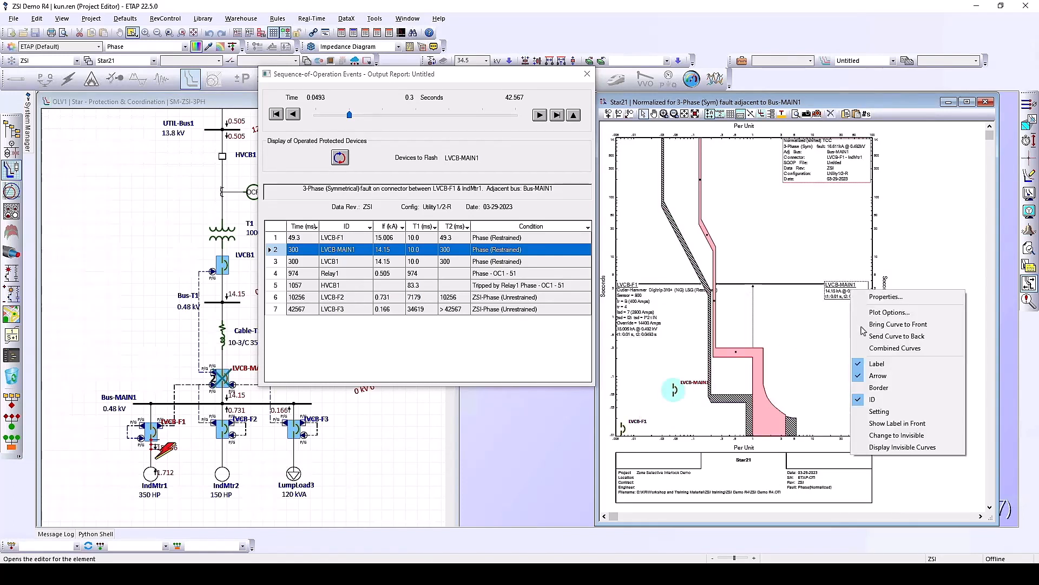
{"action": "left_click", "coordinate": [881, 413]}
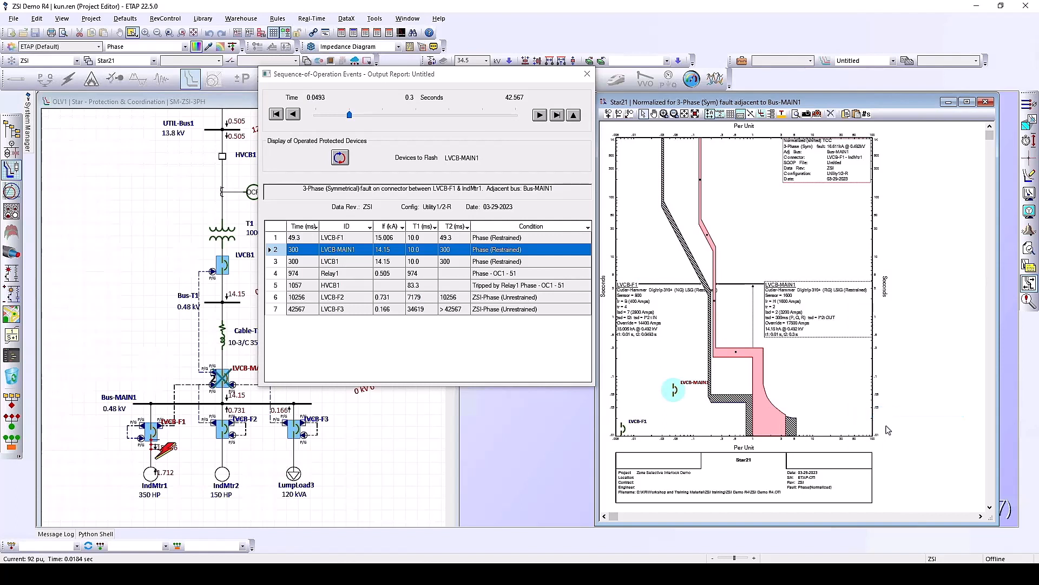
Move the LVCB-F1 settings label slightly lower on the Star21 plot
{"action": "left_click", "coordinate": [636, 292]}
{"action": "left_click_drag", "start_coordinate": [655, 296], "coordinate": [649, 309]}
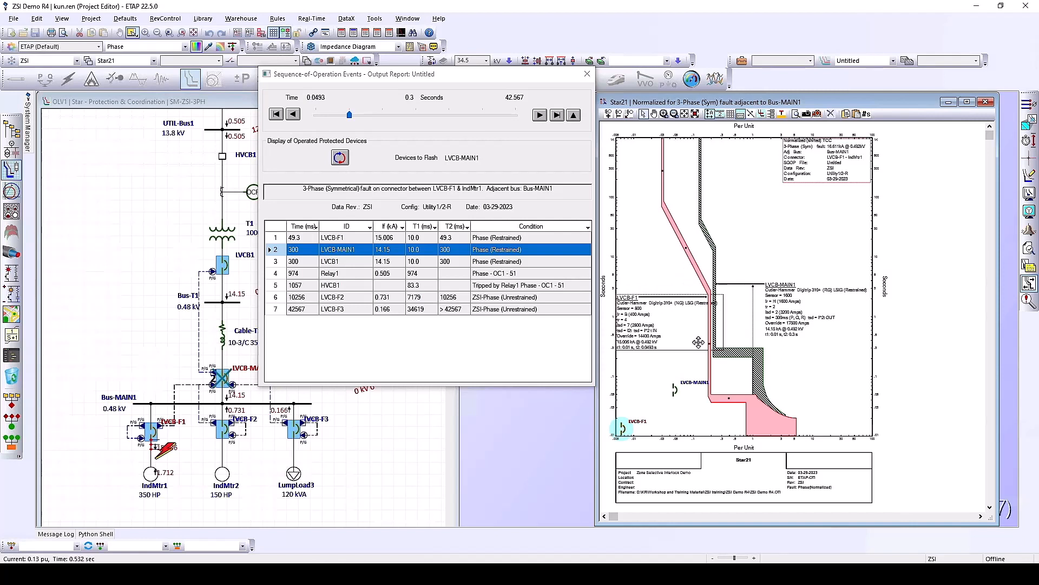
{"action": "left_click", "coordinate": [808, 316]}
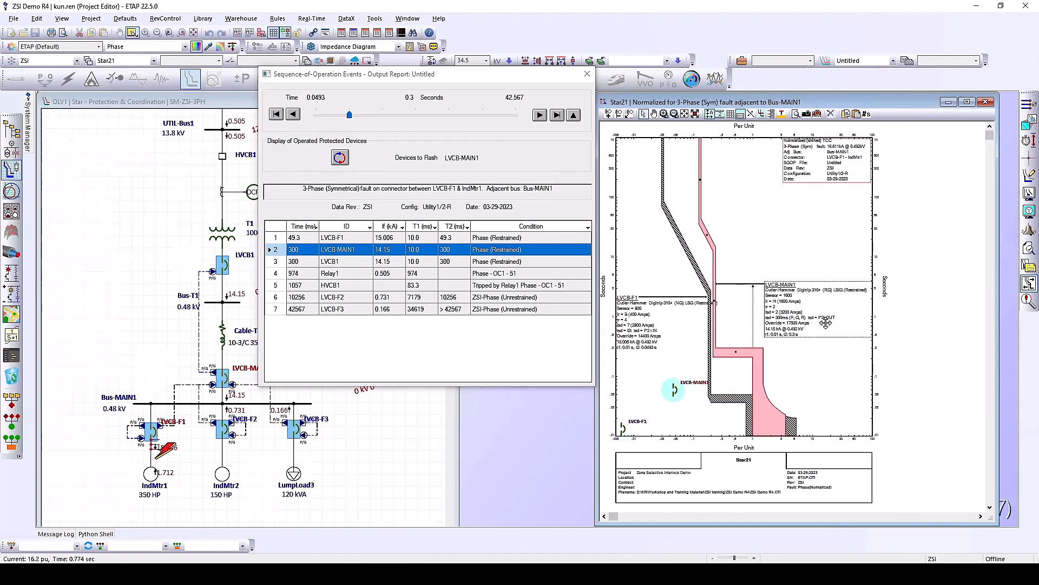
{"action": "left_click", "coordinate": [742, 404]}
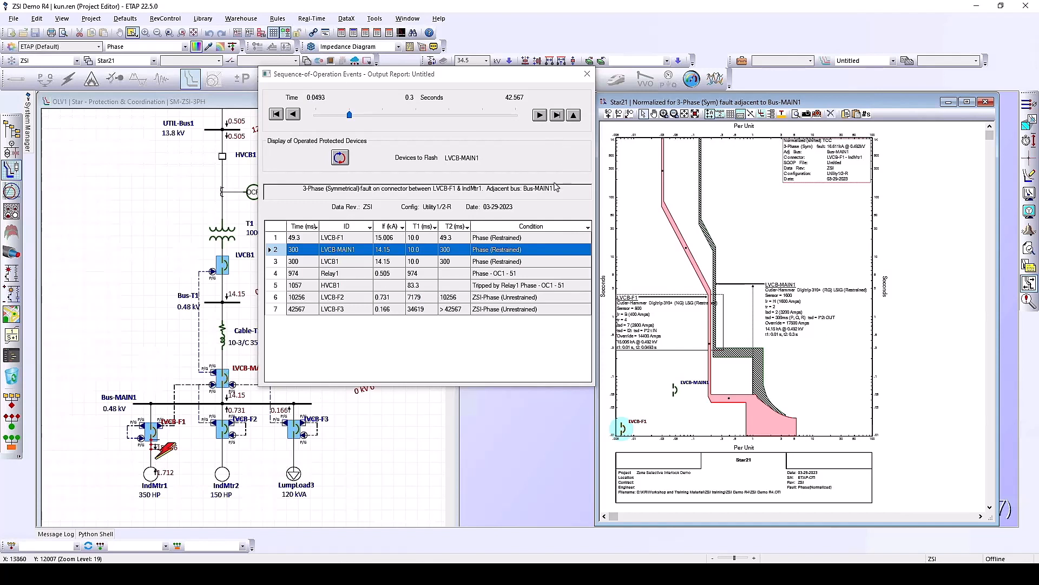
Fault Bus-MAIN1 so LVCB-MAIN1 trips at 62 ms, then separate the LVCB-MAIN1-ZSI label from LVCB-F1-ZSI
{"action": "left_click", "coordinate": [163, 459]}
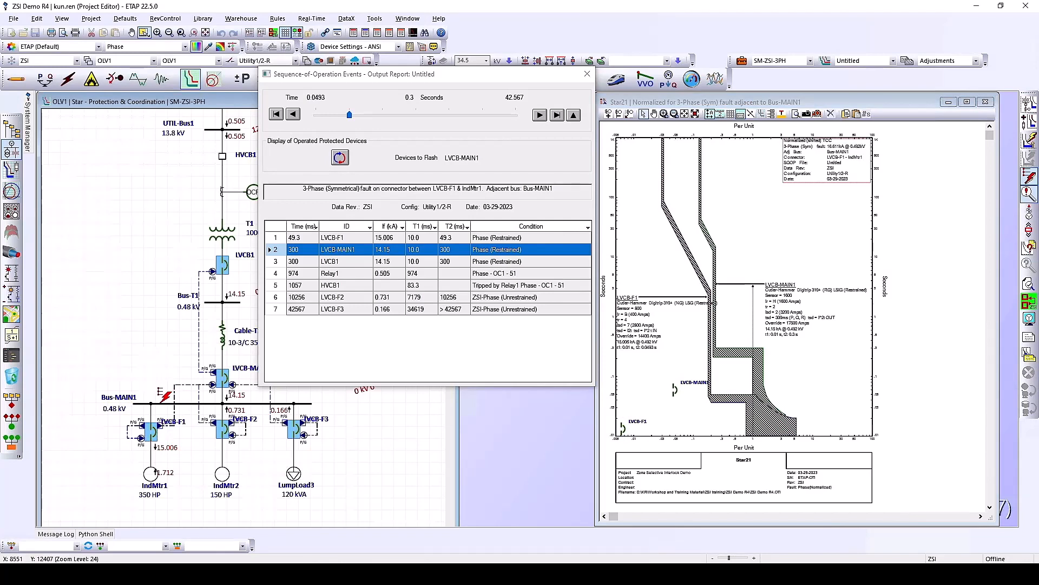
{"action": "left_click", "coordinate": [162, 403]}
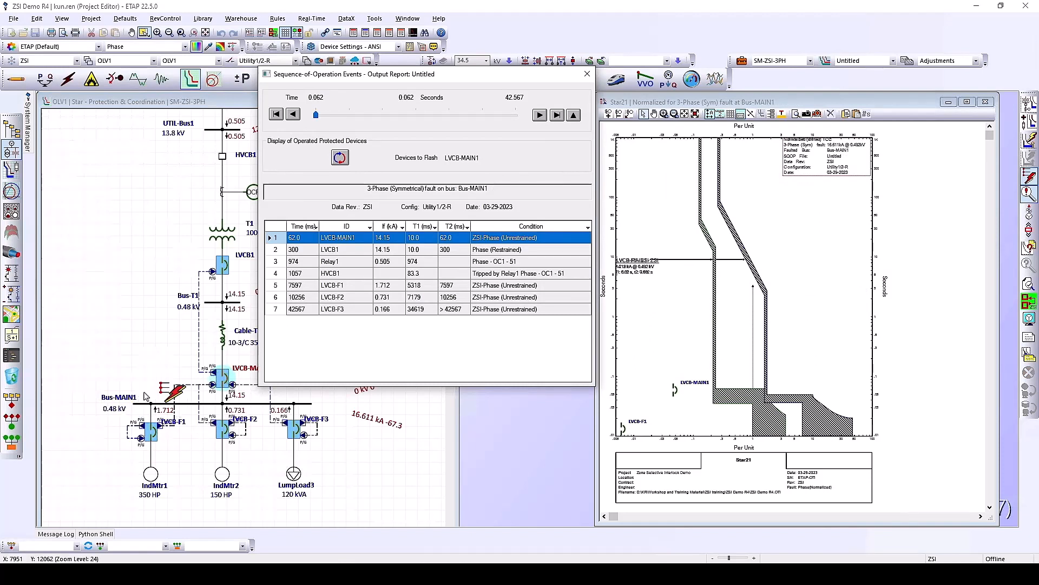
{"action": "mouse_move", "coordinate": [421, 81]}
{"action": "left_mouse_down"}
{"action": "mouse_move", "coordinate": [440, 65]}
{"action": "mouse_move", "coordinate": [427, 64]}
{"action": "left_mouse_up"}
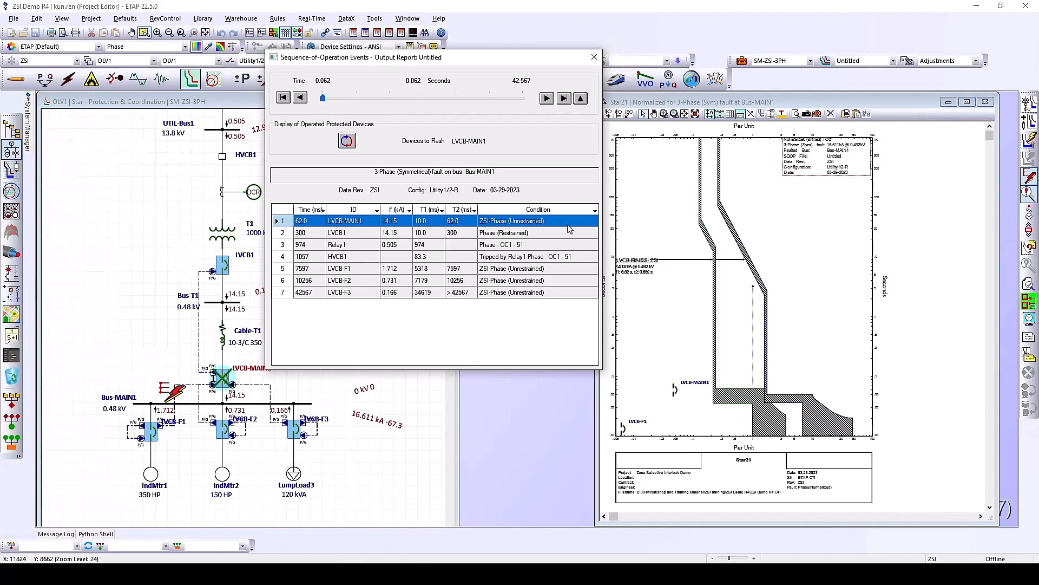
{"action": "left_click", "coordinate": [735, 399]}
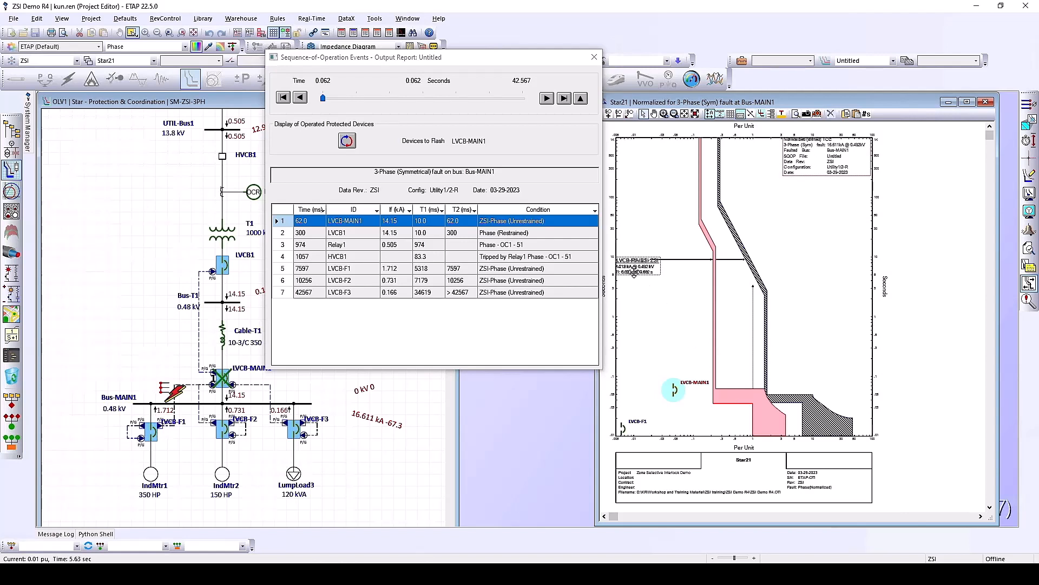
{"action": "left_click_drag", "start_coordinate": [634, 269], "coordinate": [634, 302]}
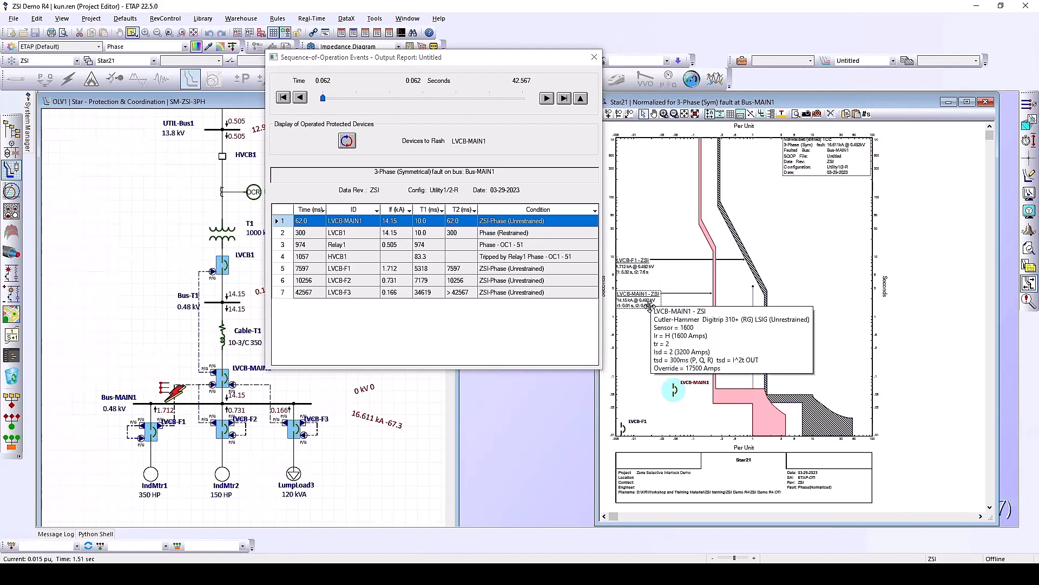
Show the full trip-unit settings on the LVCB-MAIN1 - ZSI curve label via Setting
{"action": "right_click", "coordinate": [656, 305]}
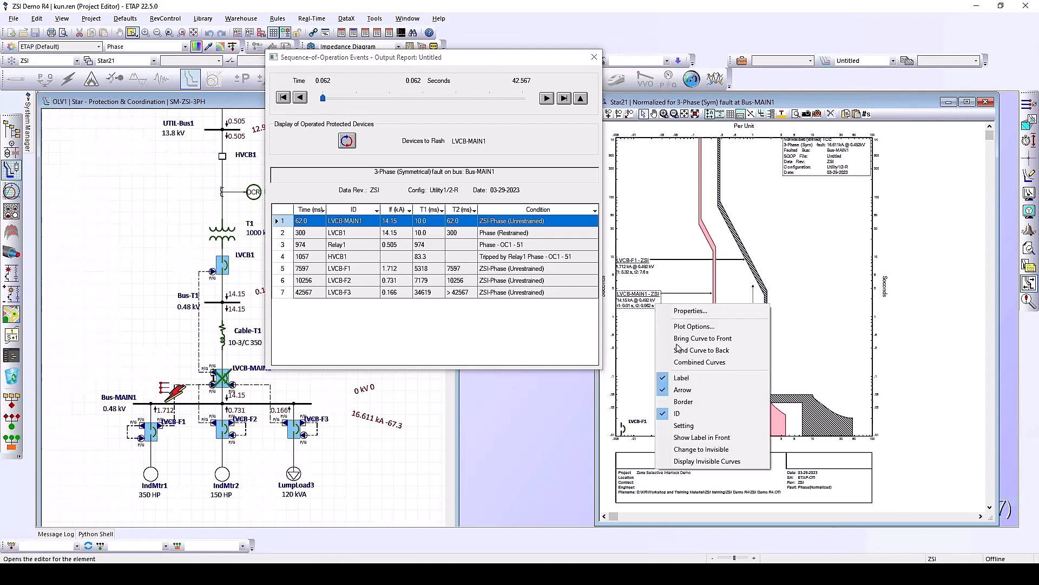
{"action": "left_click", "coordinate": [688, 429]}
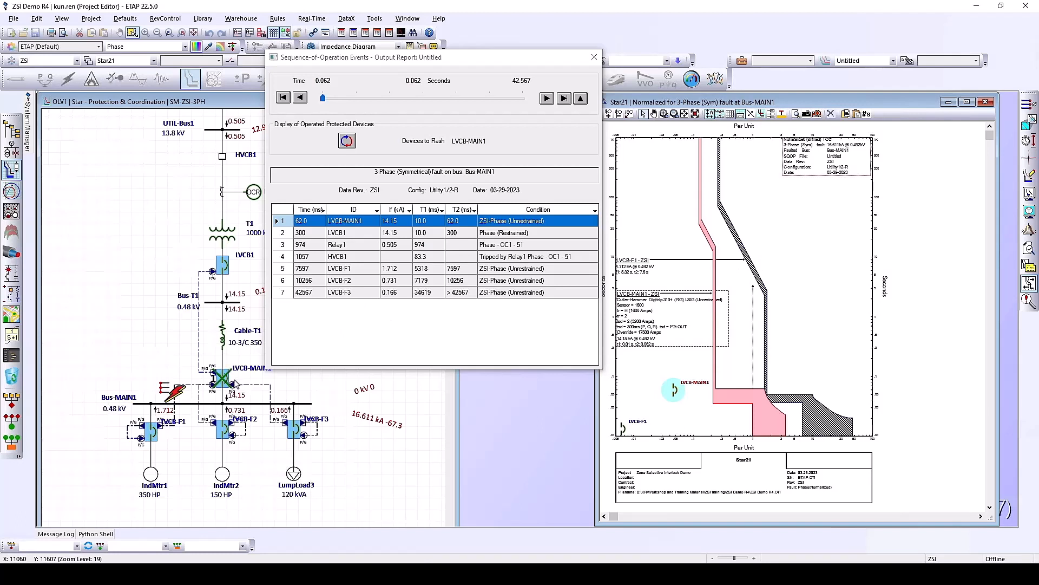
{"action": "mouse_move", "coordinate": [220, 379]}
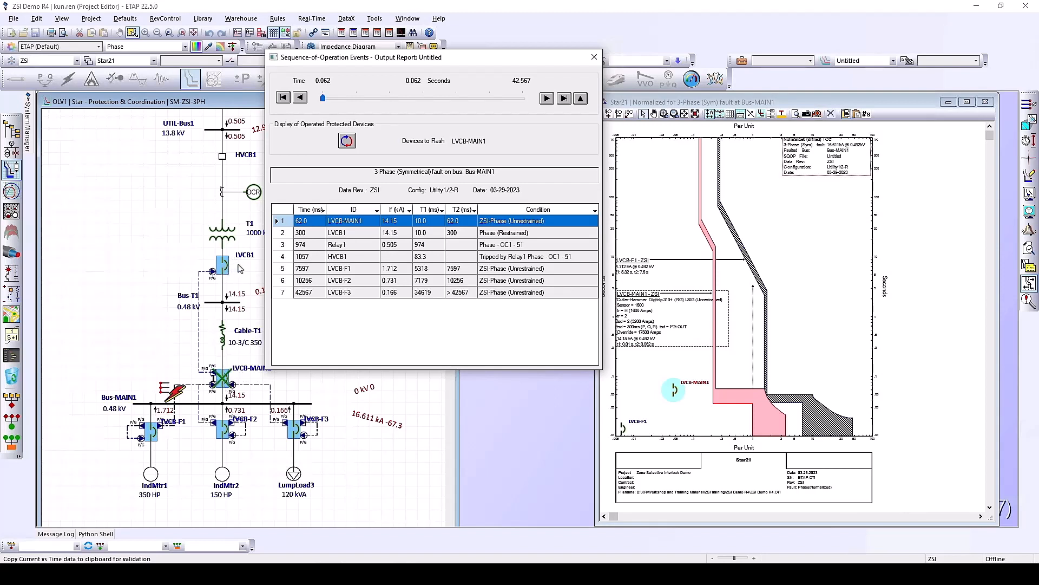
Step to LVCB1 tripping at 300 ms and plot LVCB1 against LVCB-MAIN1 - ZSI in Star22
{"action": "left_click", "coordinate": [513, 234]}
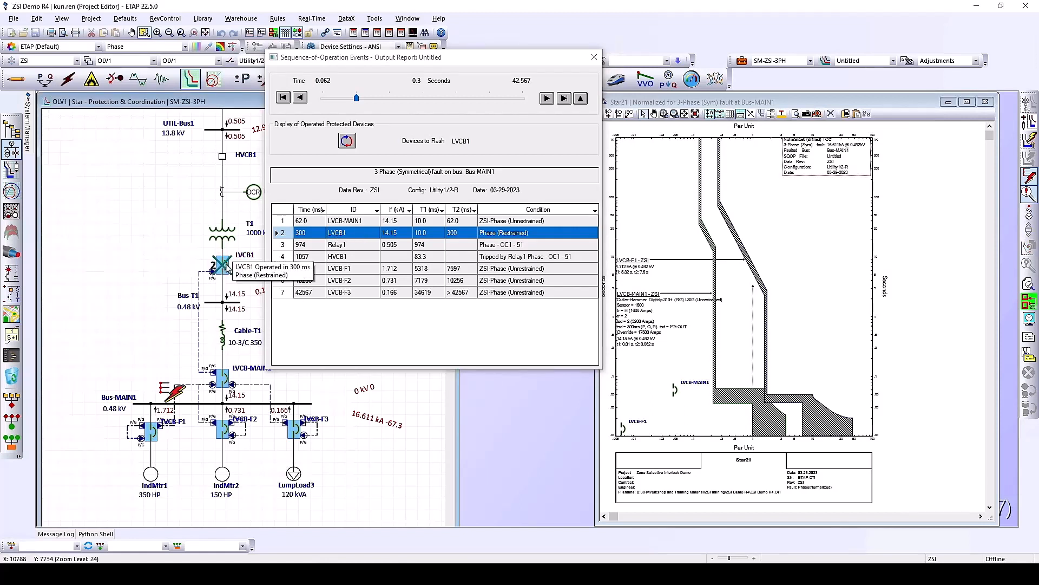
{"action": "left_click", "coordinate": [225, 378]}
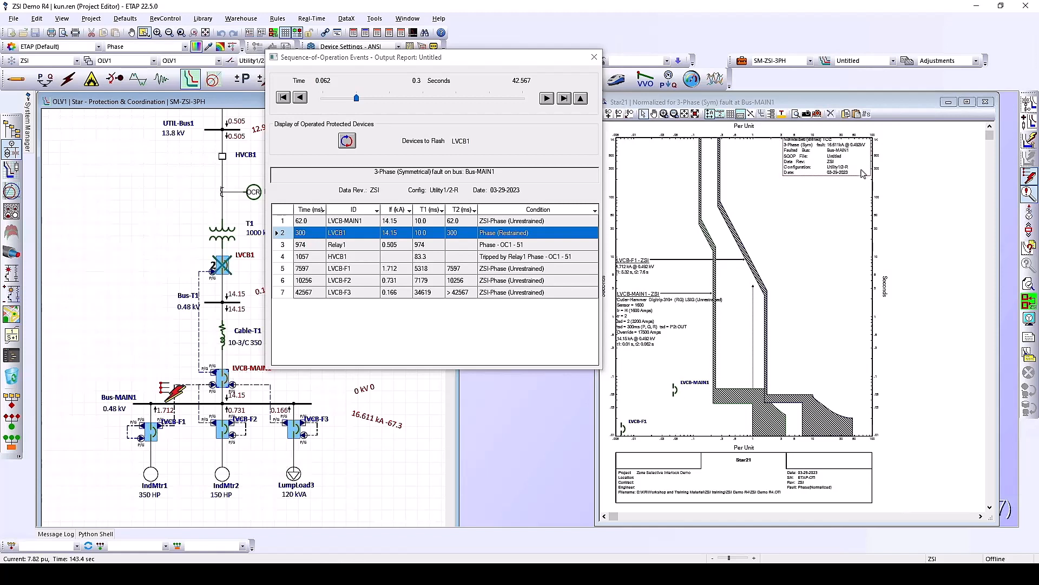
{"action": "left_click", "coordinate": [904, 155]}
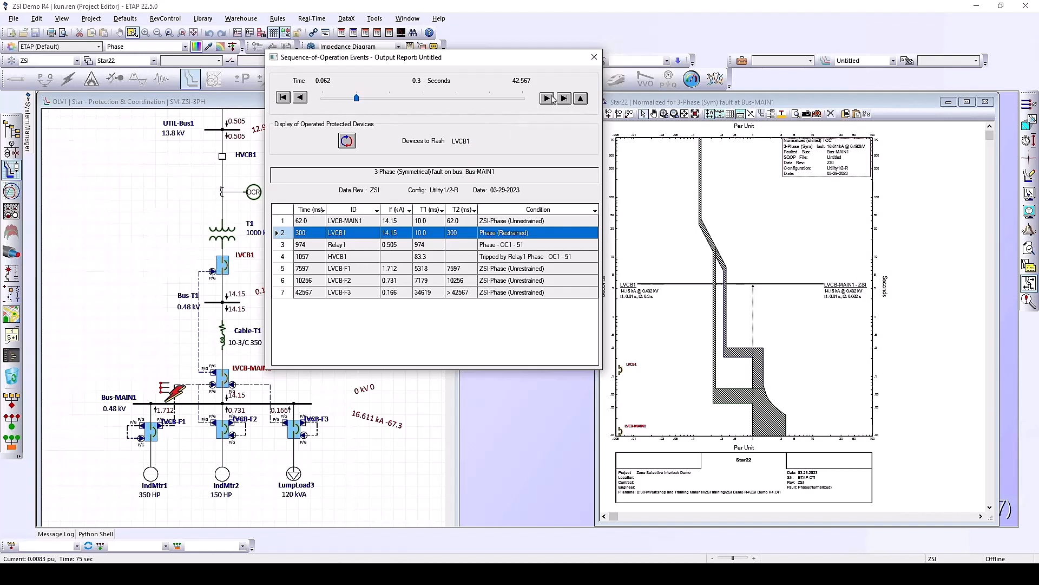
Close the sequence-of-operation report and the Star22 and Star21 TCC plots, clearing fault results
{"action": "left_click", "coordinate": [595, 57]}
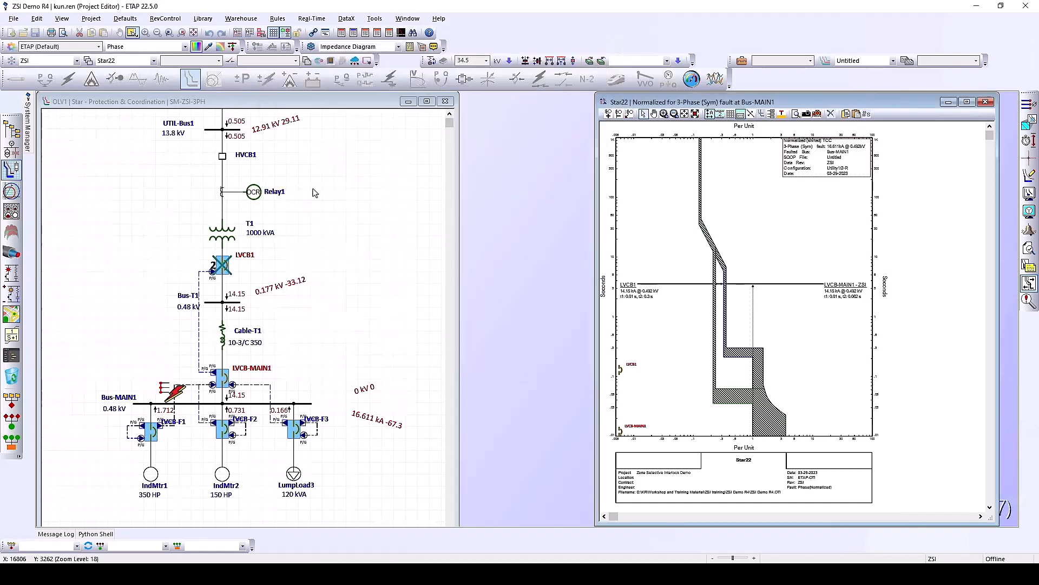
{"action": "left_click", "coordinate": [346, 279]}
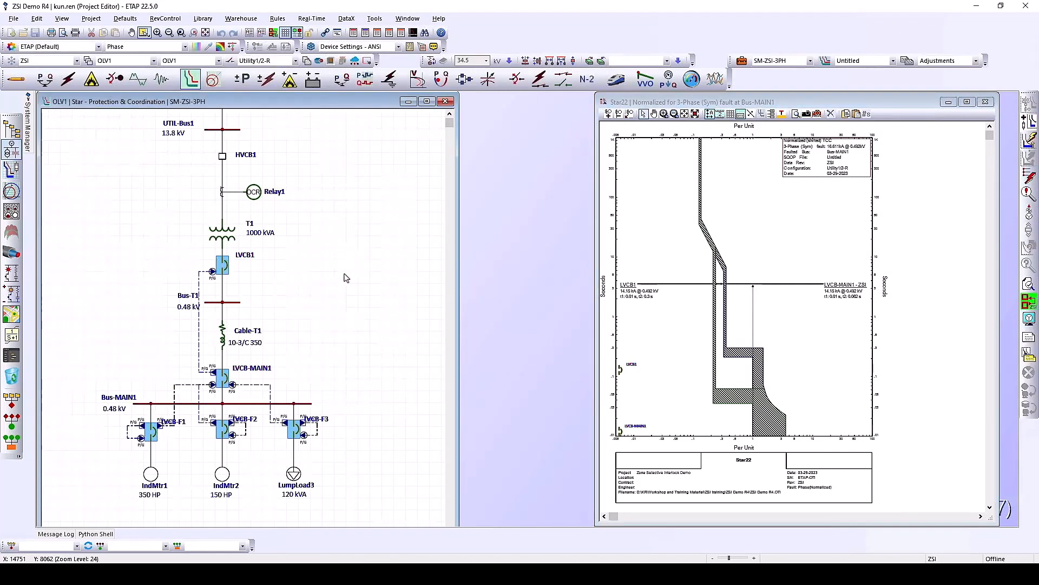
{"action": "left_click", "coordinate": [986, 103]}
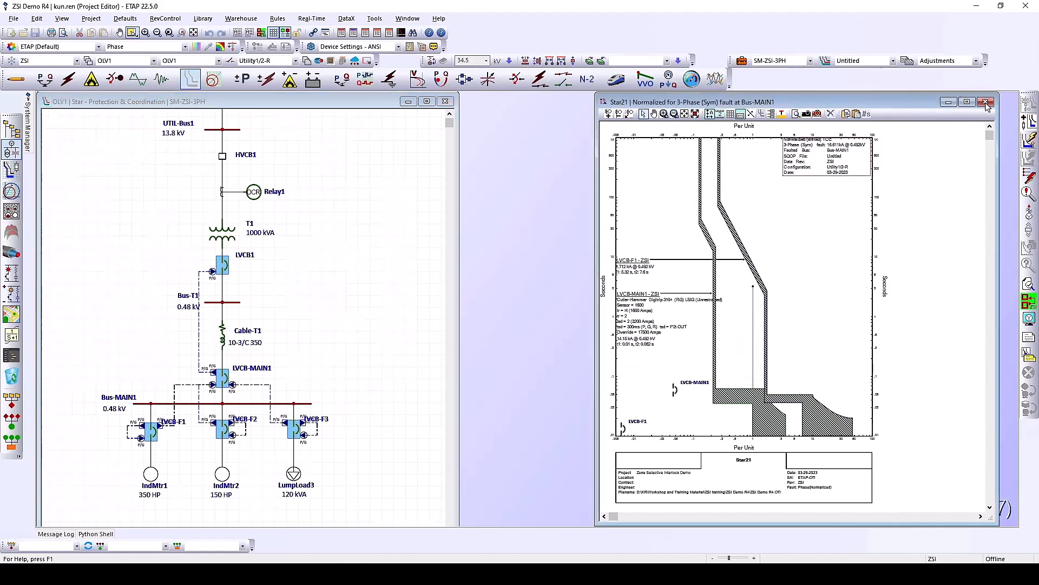
{"action": "left_click", "coordinate": [986, 102]}
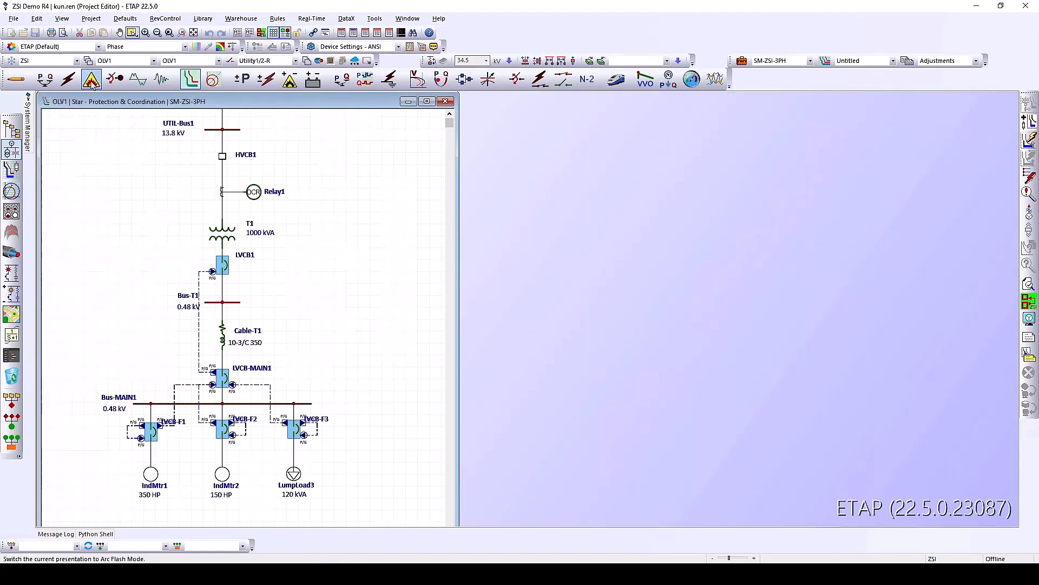
Switch to Arc Flash mode with study case AF with ZSI and fault Bus-MAIN1
{"action": "left_click", "coordinate": [92, 81]}
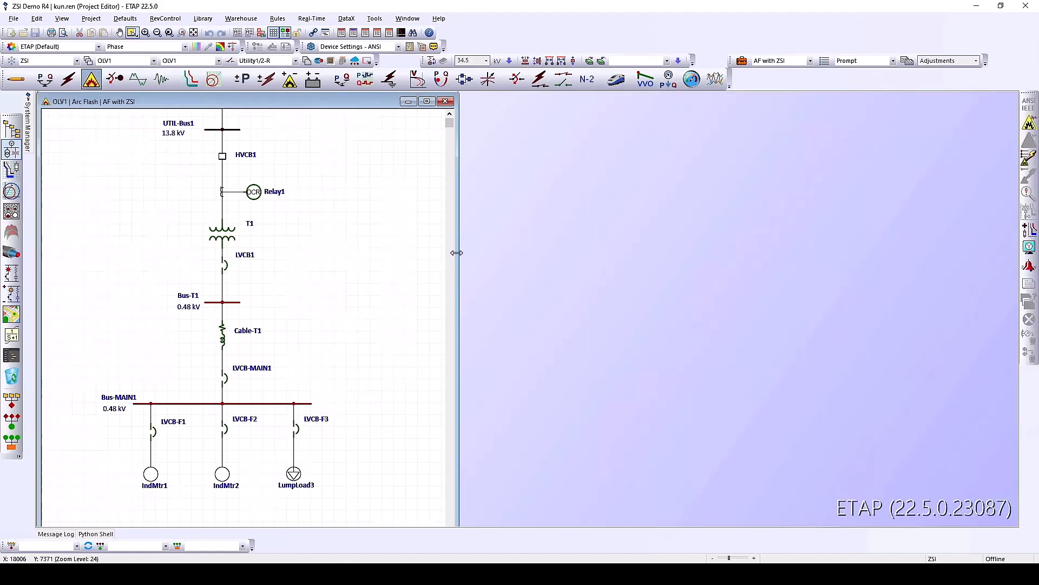
{"action": "left_click", "coordinate": [282, 404]}
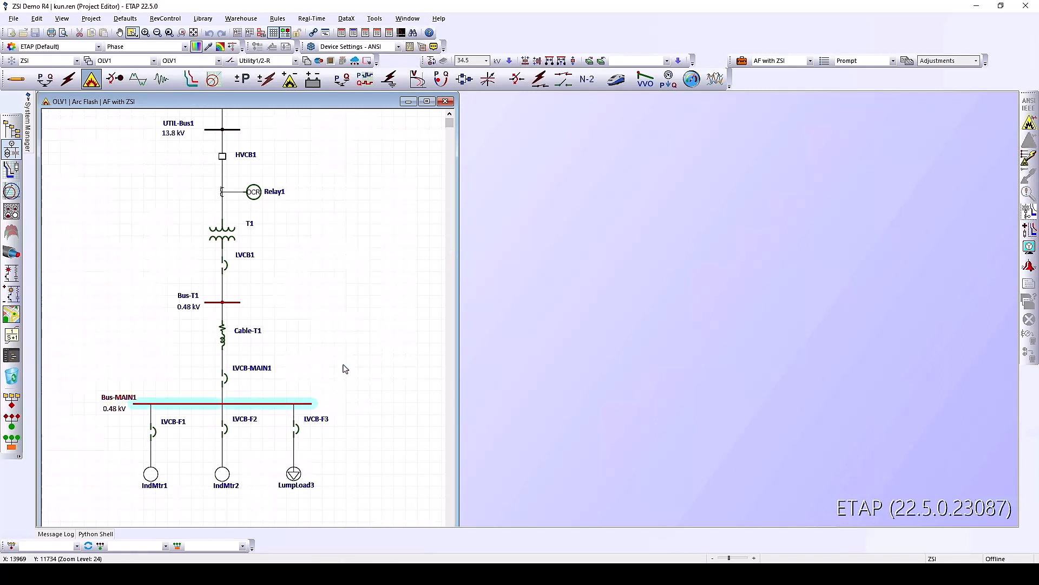
{"action": "left_click", "coordinate": [356, 359]}
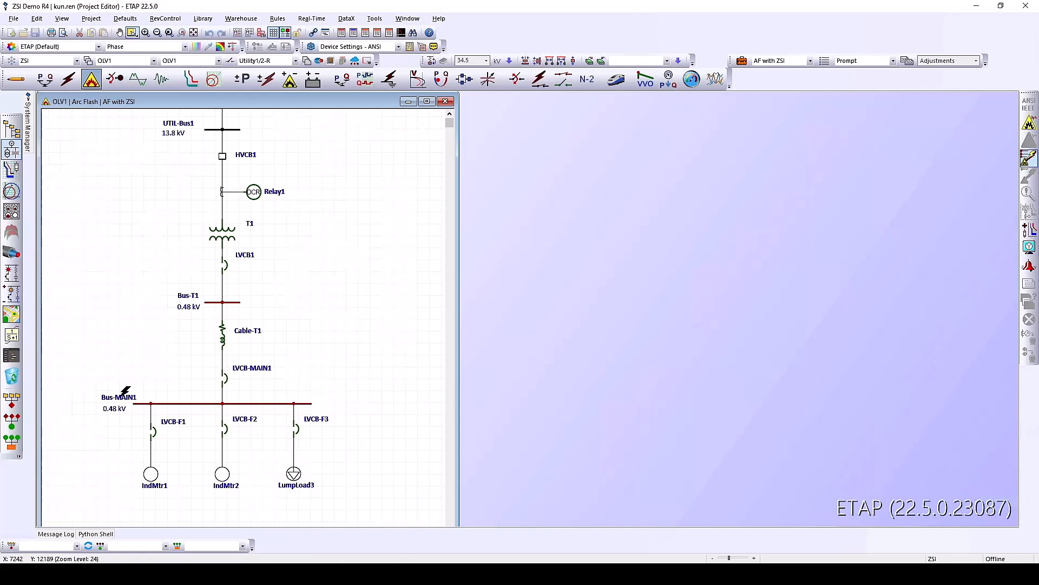
{"action": "left_click", "coordinate": [248, 403]}
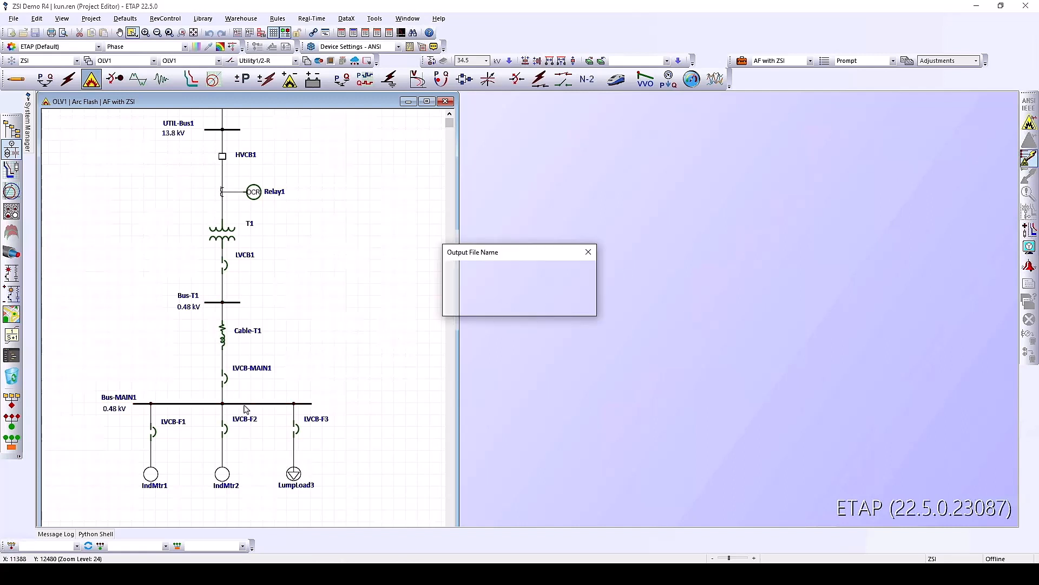
Run the arc flash study with the Untitled report, getting 1.845 cal/cm² and 0.062 s at Bus-MAIN1
{"action": "left_click", "coordinate": [521, 303]}
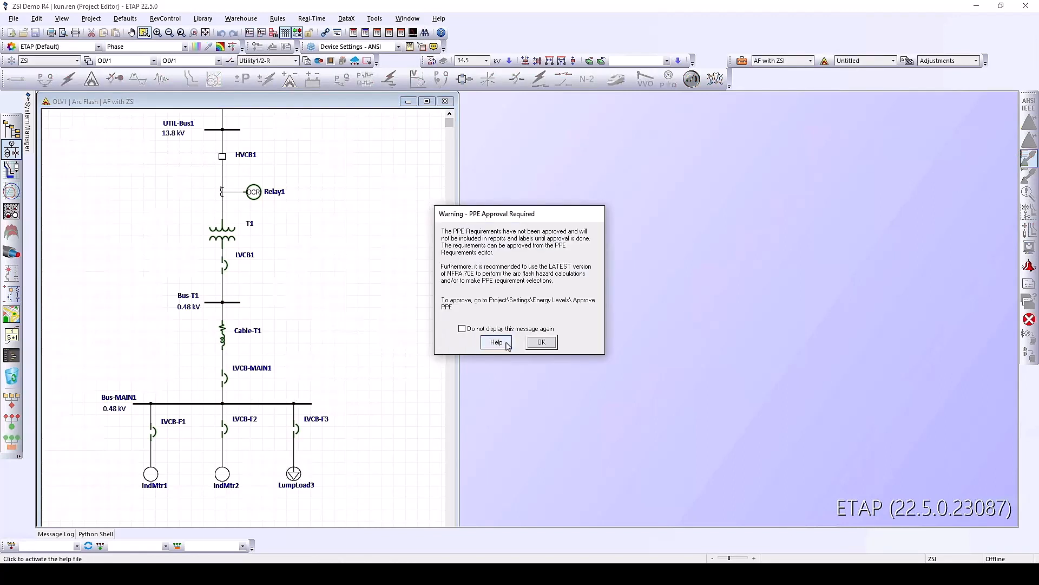
{"action": "left_click", "coordinate": [545, 345]}
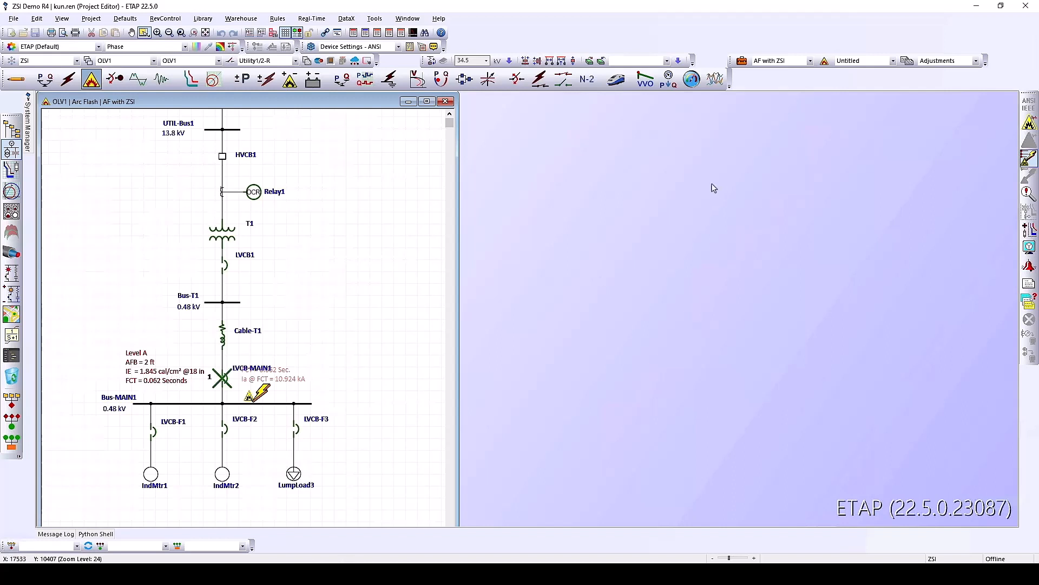
{"action": "left_click", "coordinate": [780, 61]}
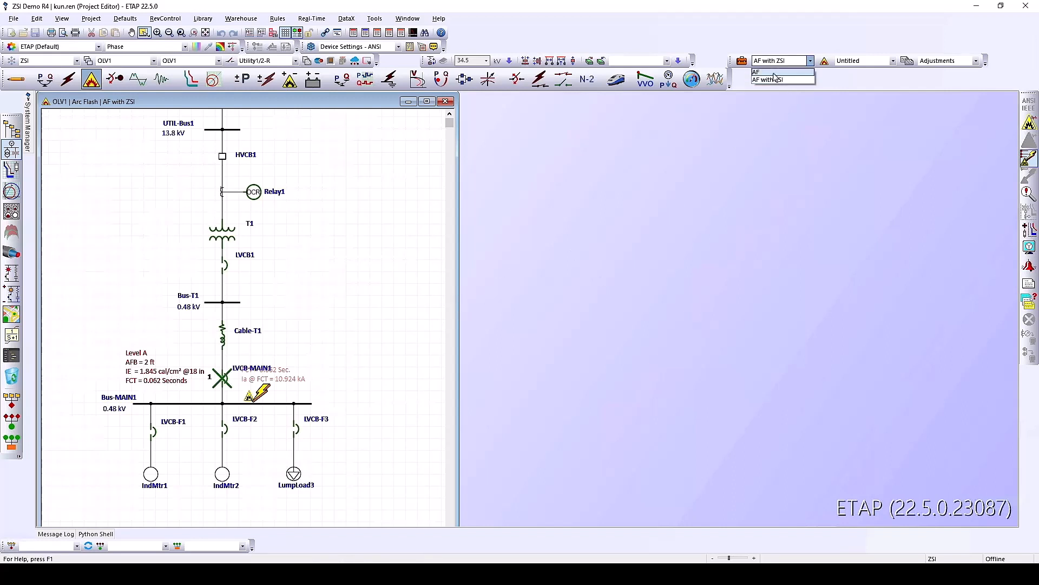
Switch to study case AF without ZSI and rerun the arc-flash fault on Bus-MAIN1
{"action": "left_click", "coordinate": [775, 79]}
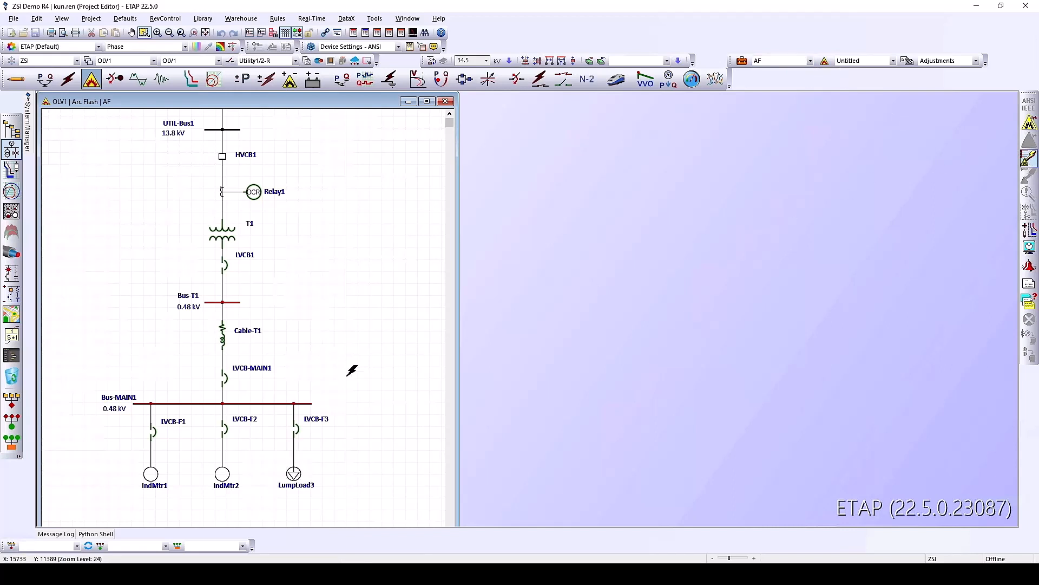
{"action": "left_click", "coordinate": [252, 402]}
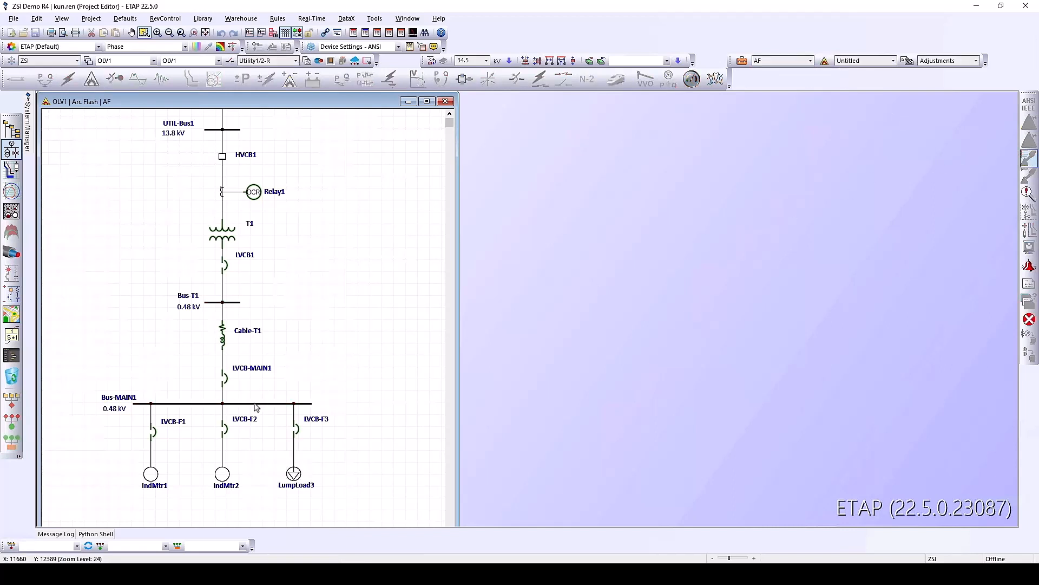
{"action": "left_click", "coordinate": [542, 343]}
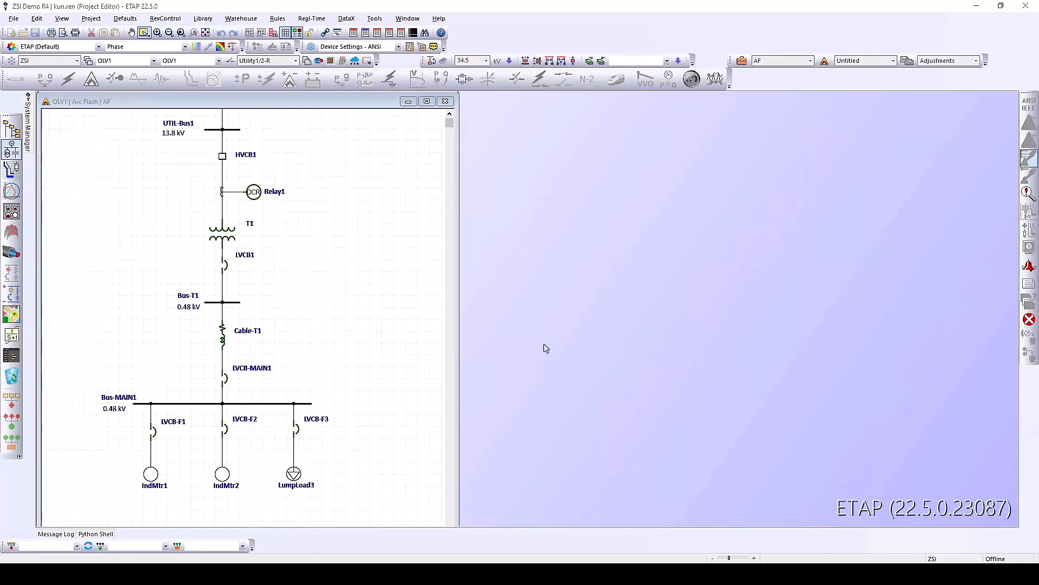